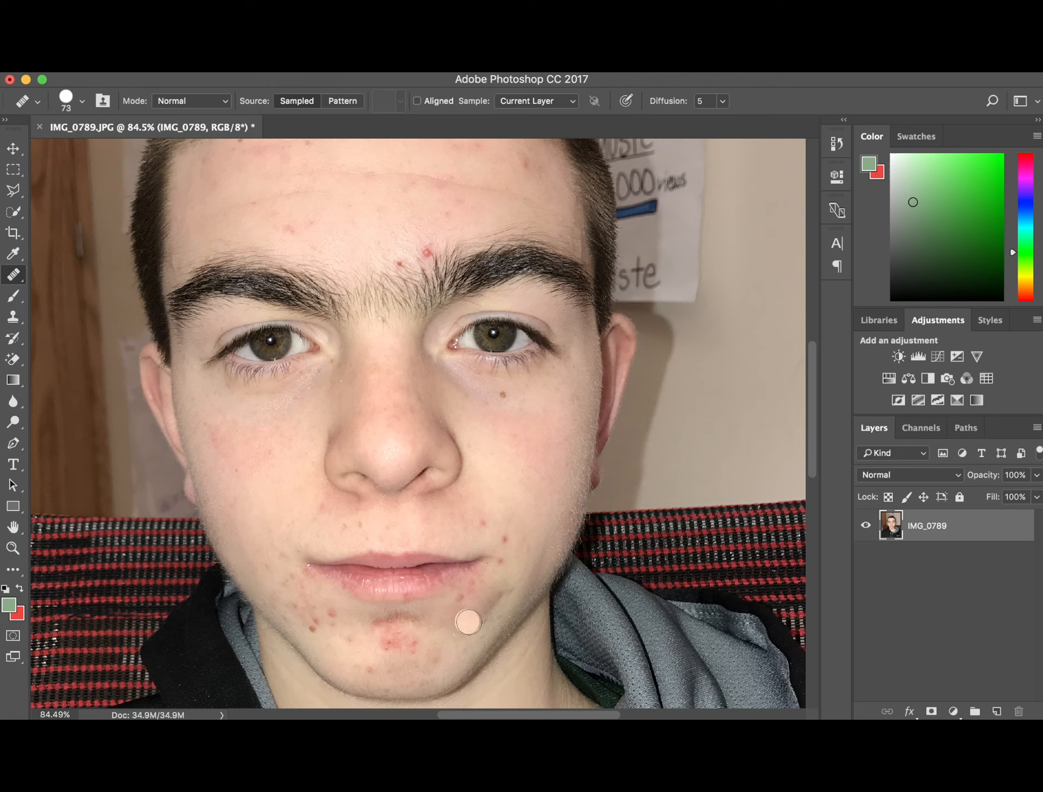
Heal the red blemishes on the centre of the chin with the Healing Brush, using nearby clear skin
{"action": "left_click", "coordinate": [464, 600]}
{"action": "left_click", "coordinate": [427, 660]}
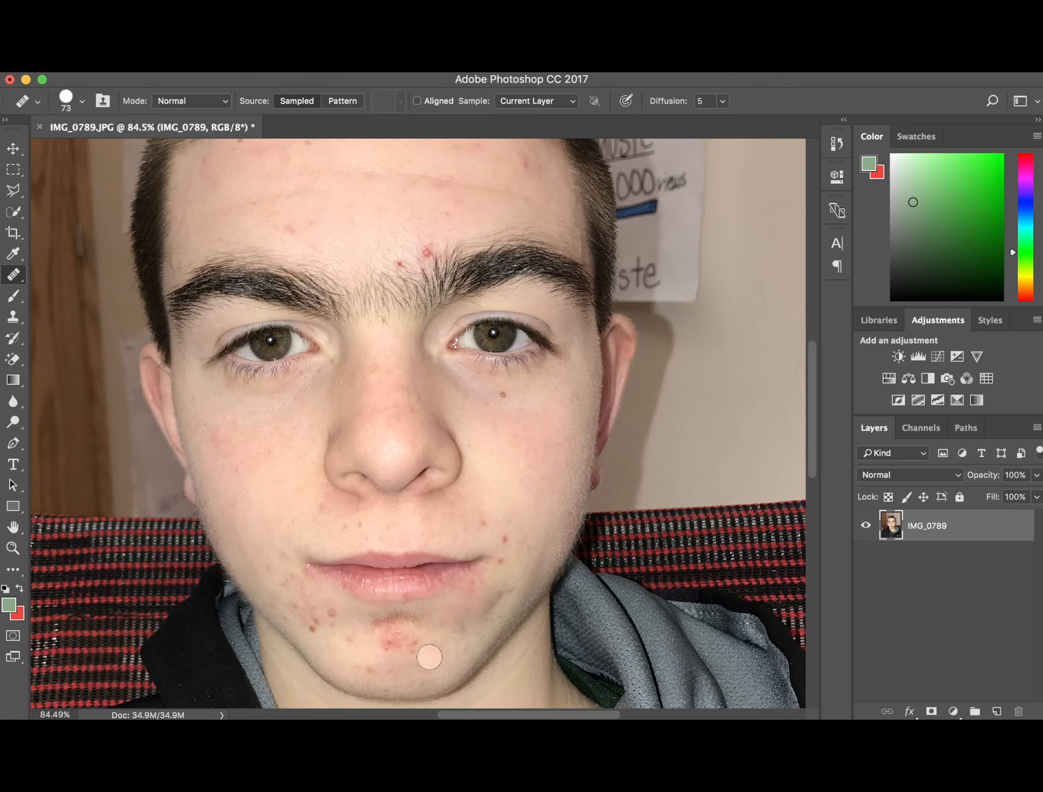
{"action": "left_click", "coordinate": [481, 602]}
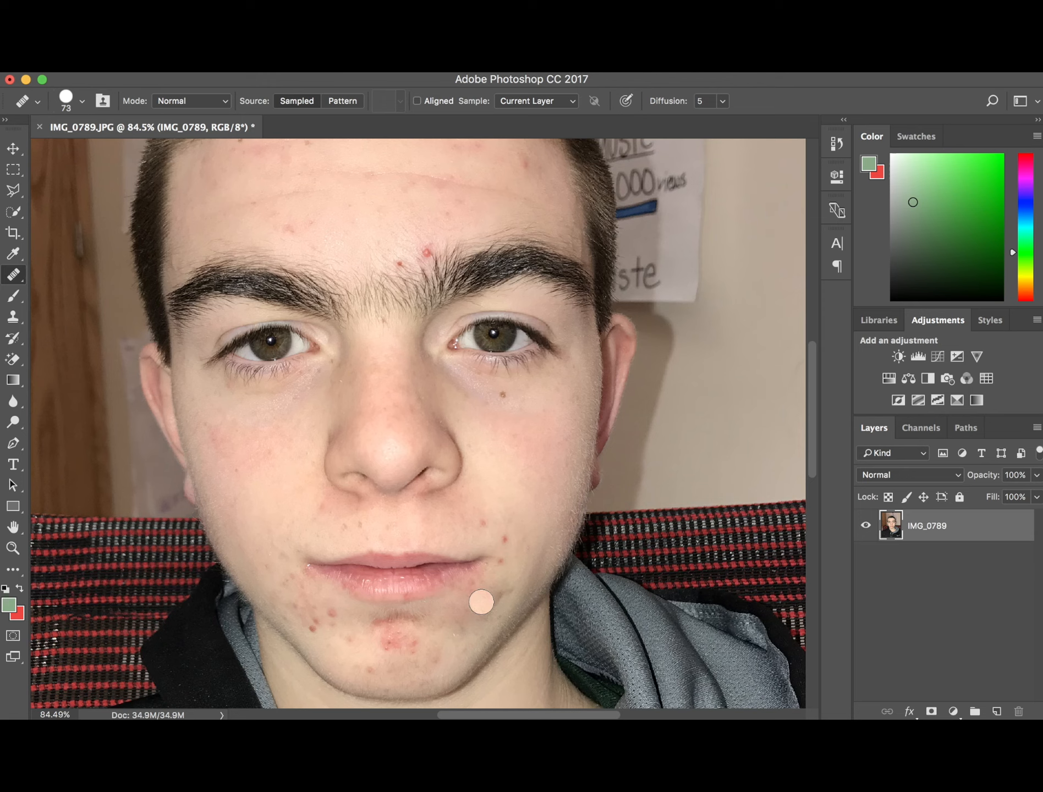
{"action": "left_click_drag", "start_coordinate": [413, 623], "coordinate": [392, 633]}
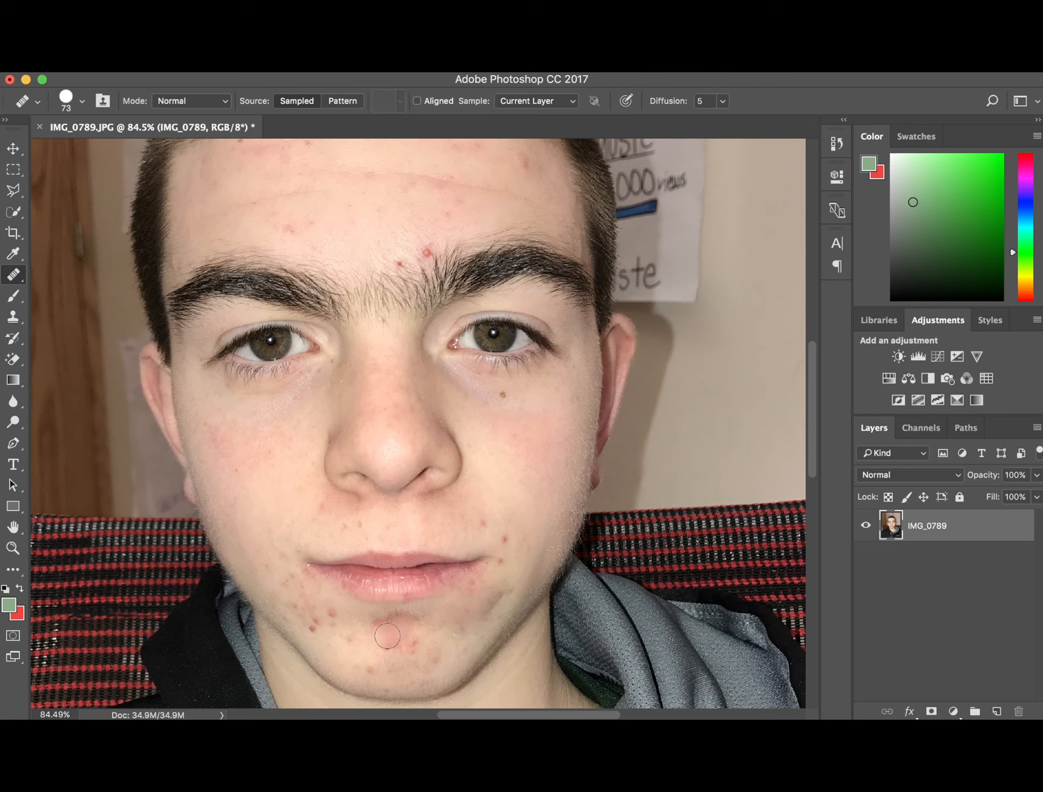
{"action": "left_click", "coordinate": [415, 643]}
{"action": "left_click", "coordinate": [394, 646]}
{"action": "left_click", "coordinate": [373, 664]}
{"action": "left_click", "coordinate": [433, 663]}
Heal the cluster of blemishes below and beside the mouth corner on the image's left side of the face
{"action": "left_click", "coordinate": [336, 623]}
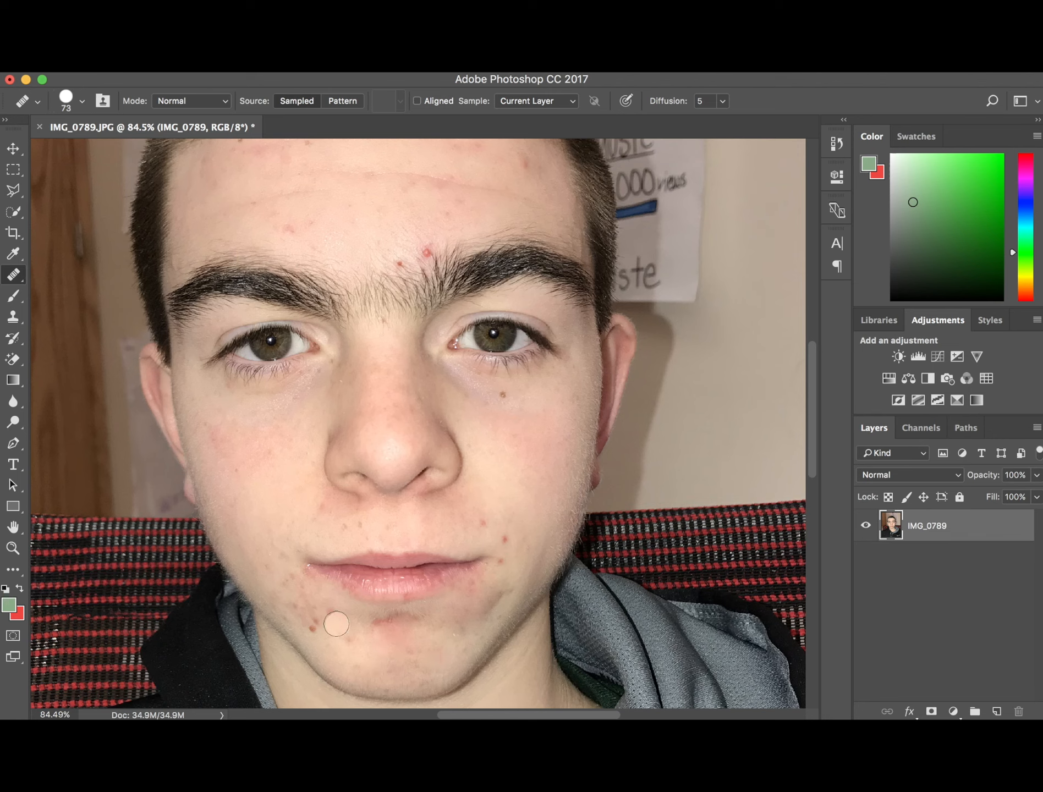
{"action": "left_click", "coordinate": [314, 621]}
{"action": "left_click_drag", "start_coordinate": [313, 619], "coordinate": [279, 606]}
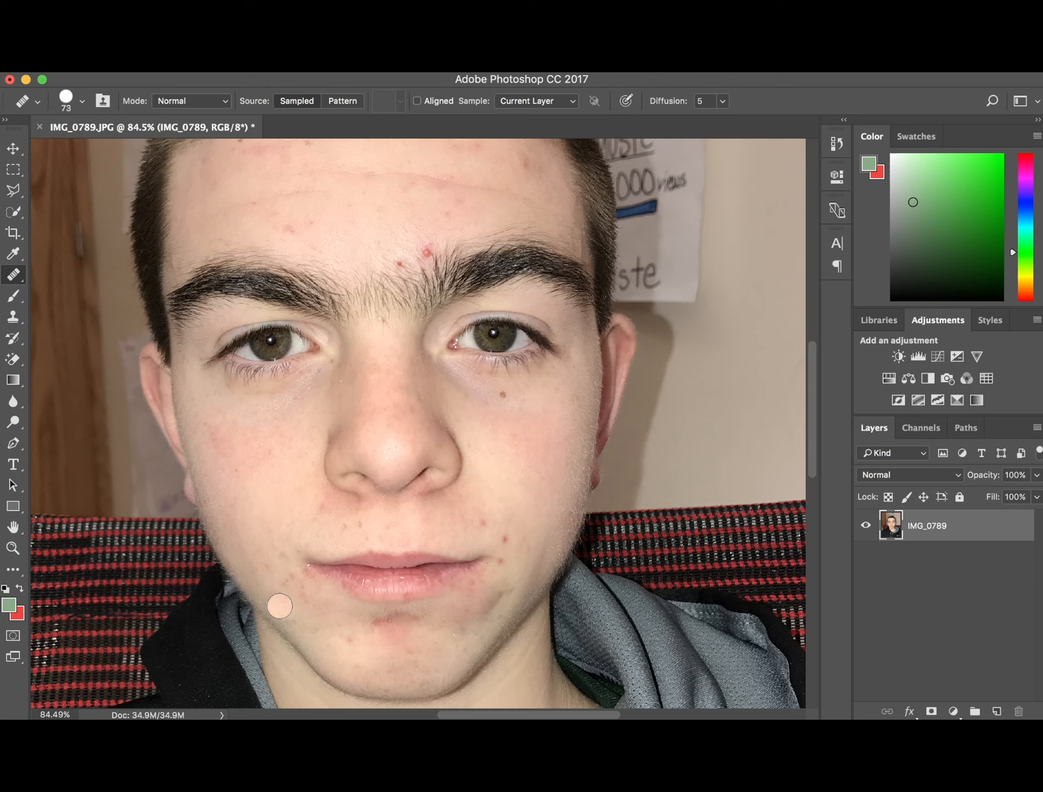
{"action": "left_click", "coordinate": [292, 612]}
{"action": "left_click", "coordinate": [282, 596]}
{"action": "left_click_drag", "start_coordinate": [290, 586], "coordinate": [297, 593]}
{"action": "left_click", "coordinate": [275, 575]}
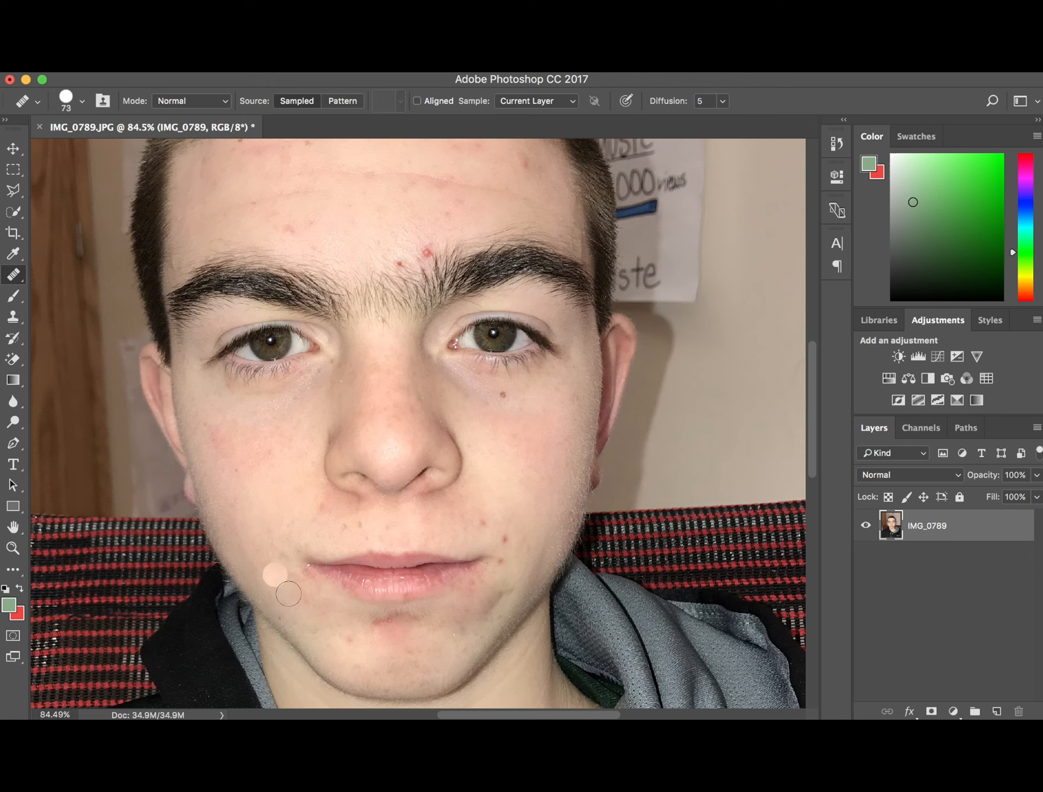
{"action": "left_click", "coordinate": [292, 624]}
Heal the remaining red patch directly beneath the lower lip
{"action": "left_click", "coordinate": [385, 632]}
{"action": "left_click", "coordinate": [377, 626]}
{"action": "left_click", "coordinate": [398, 620]}
{"action": "left_click", "coordinate": [418, 619]}
{"action": "left_click", "coordinate": [374, 630]}
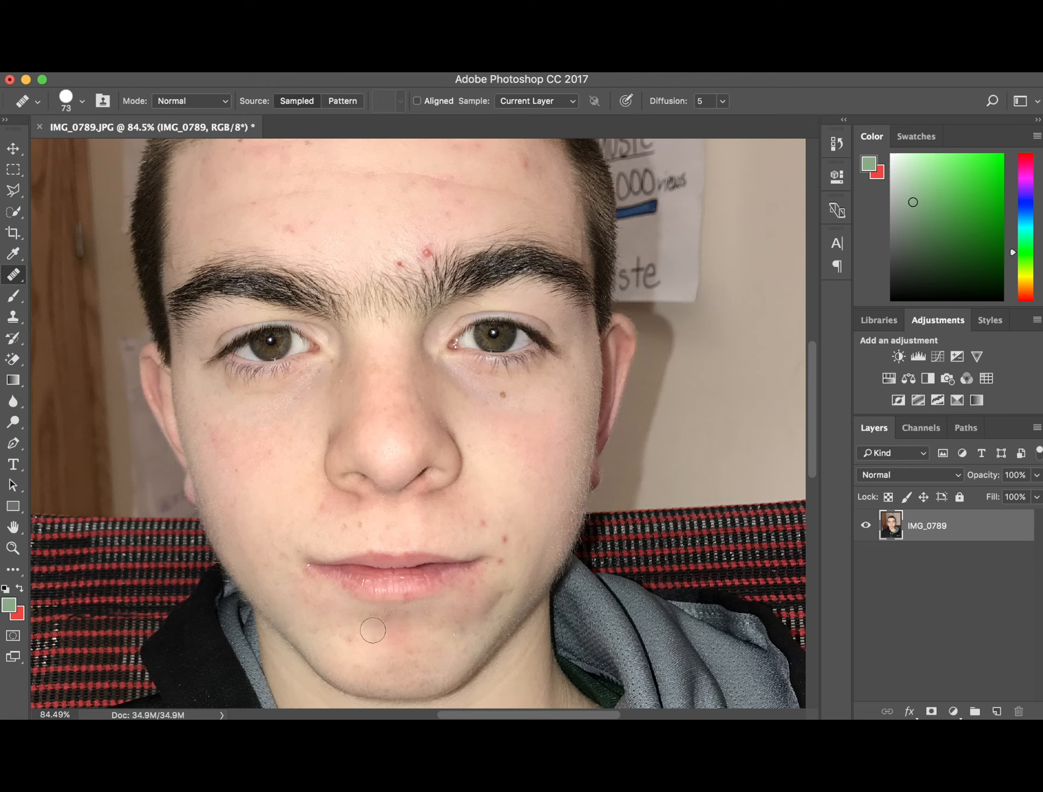
Heal the spots beside the mouth corner on the image's right side of the face
{"action": "left_click", "coordinate": [482, 540]}
{"action": "left_click", "coordinate": [483, 518]}
{"action": "left_click", "coordinate": [521, 540]}
{"action": "left_click", "coordinate": [507, 541]}
{"action": "left_click", "coordinate": [507, 560]}
{"action": "left_click", "coordinate": [484, 588]}
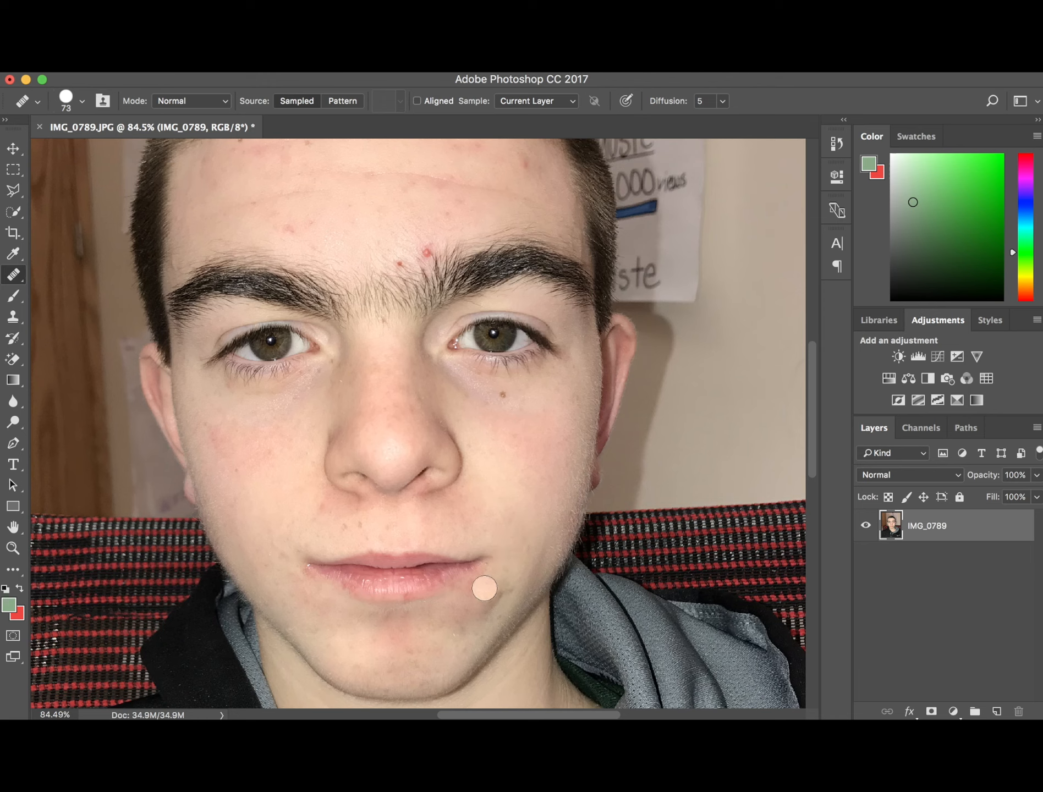
Heal the small spots between the nose and upper lip and the leftover redness on the chin
{"action": "left_click", "coordinate": [459, 618]}
{"action": "left_click", "coordinate": [334, 597]}
{"action": "left_click", "coordinate": [434, 428]}
{"action": "left_click", "coordinate": [457, 410]}
{"action": "left_click", "coordinate": [442, 610]}
{"action": "left_click", "coordinate": [404, 643]}
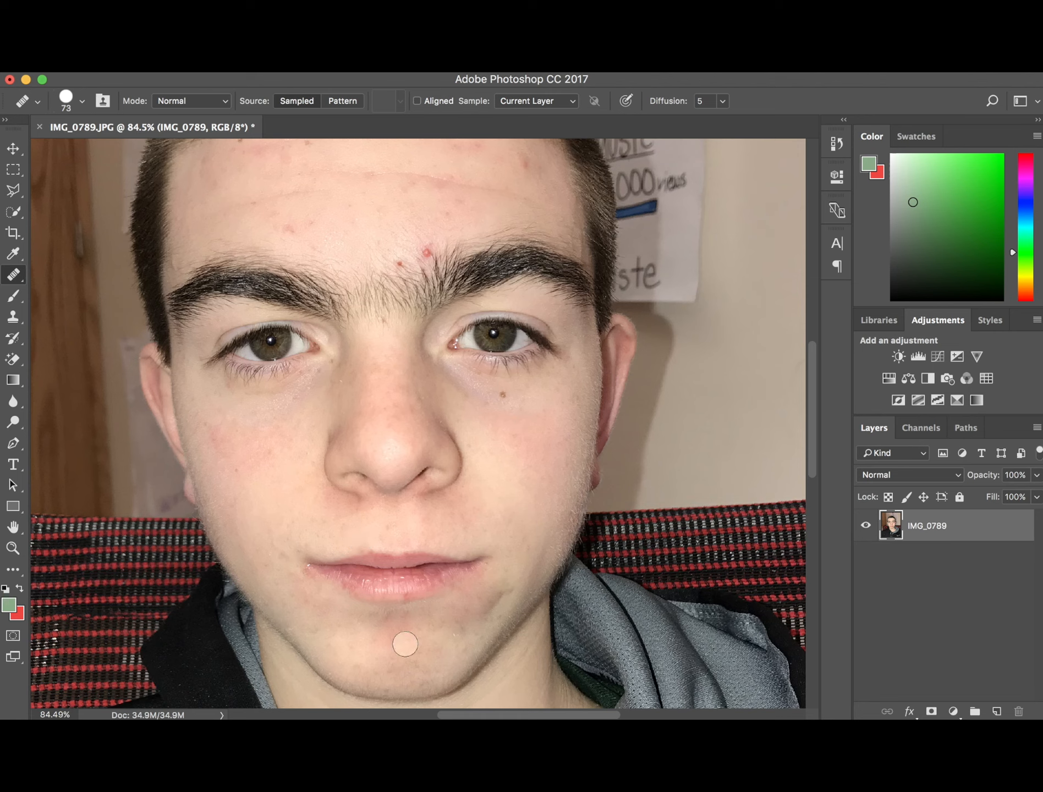
Heal the red spots above the inner eyebrows and the mole under the eye on the image's right side
{"action": "left_click", "coordinate": [473, 624]}
{"action": "left_click", "coordinate": [522, 583]}
{"action": "left_click", "coordinate": [537, 539]}
{"action": "left_click", "coordinate": [479, 411]}
{"action": "left_click", "coordinate": [453, 320]}
{"action": "left_click", "coordinate": [433, 262]}
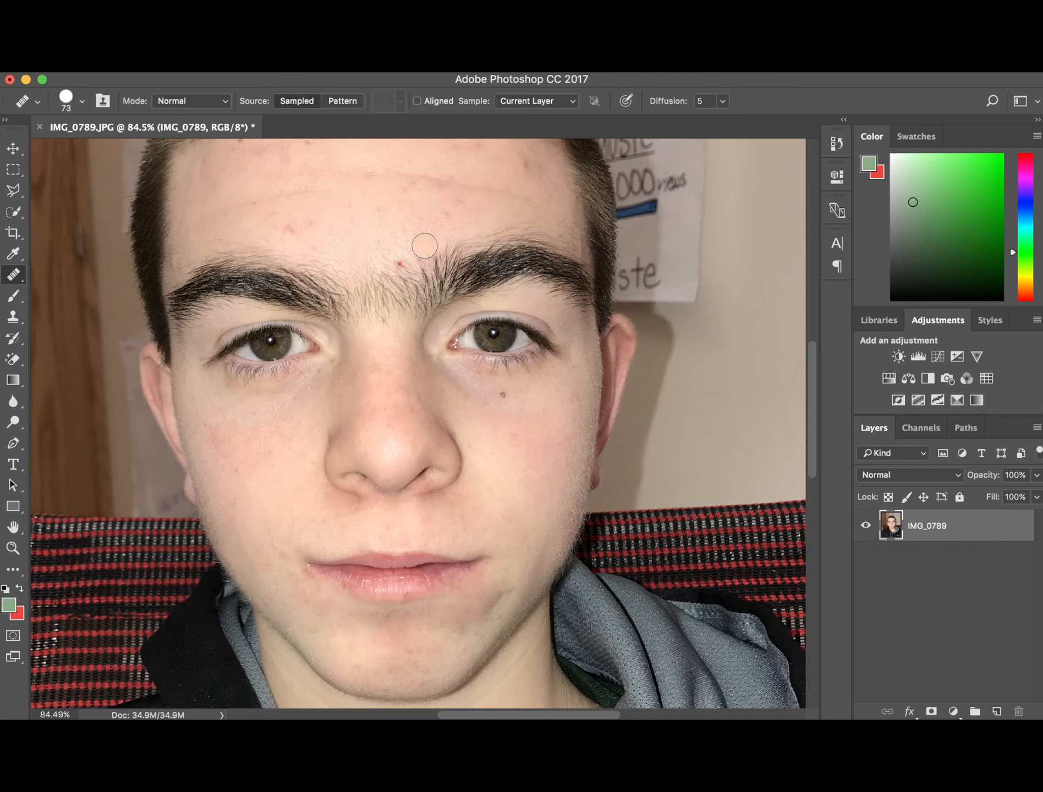
{"action": "left_click", "coordinate": [397, 256]}
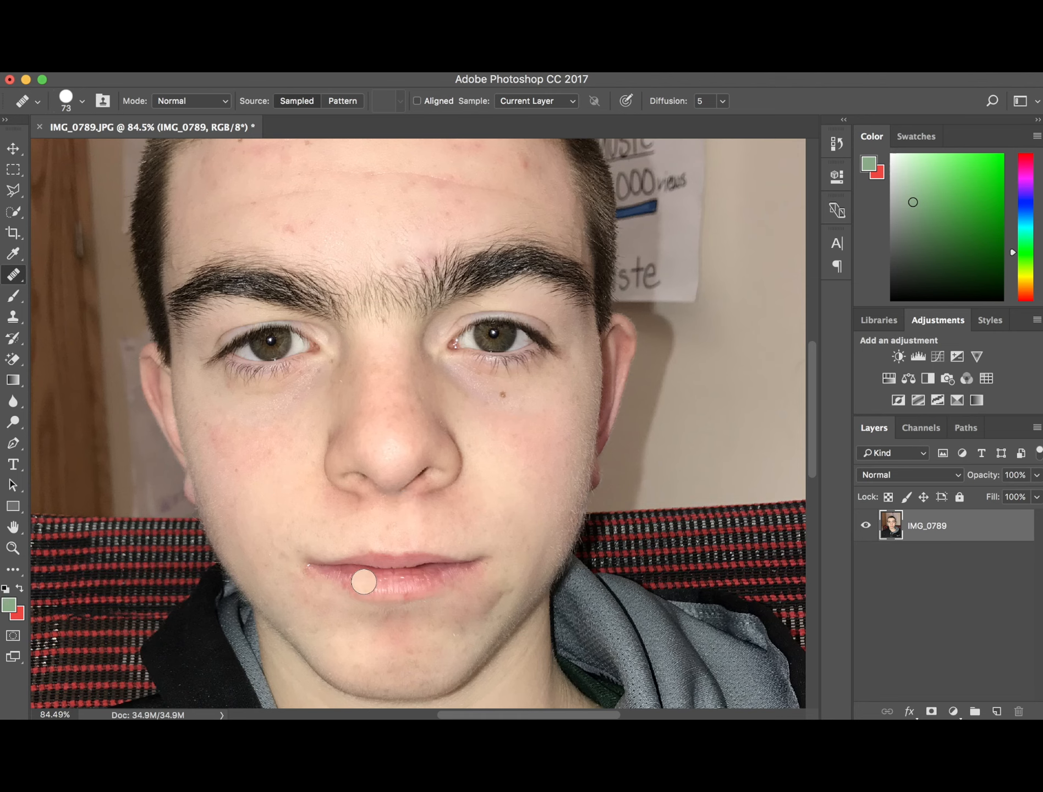
{"action": "left_click", "coordinate": [502, 395]}
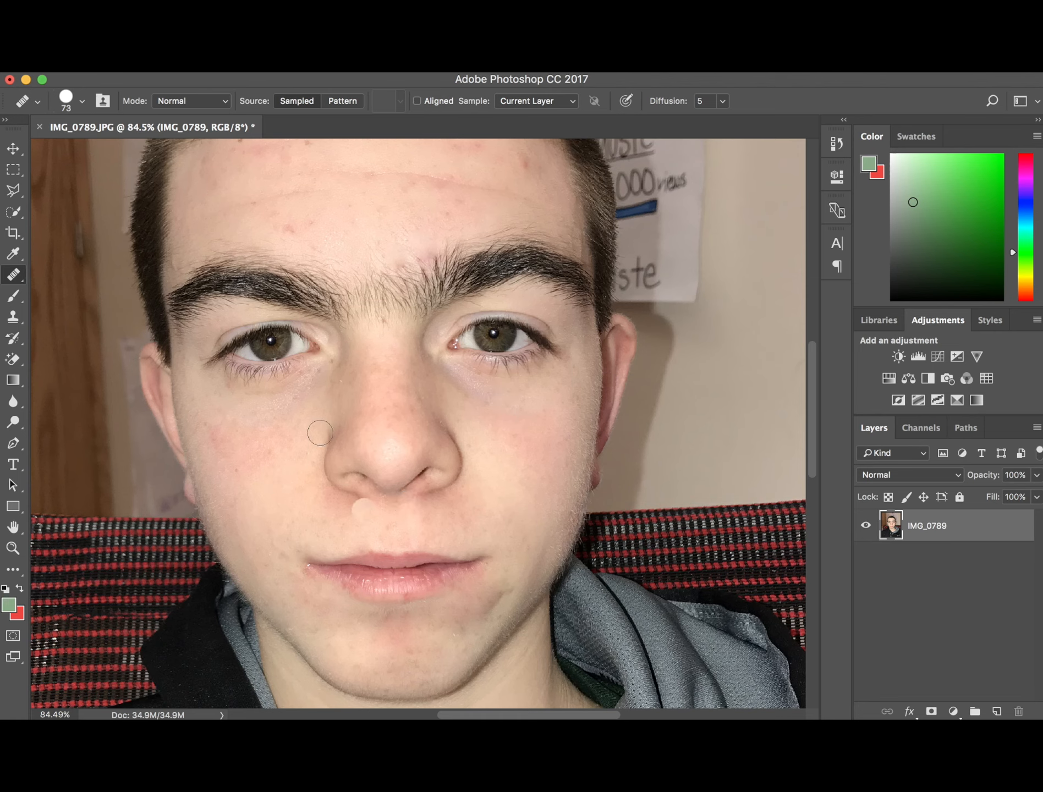
Heal the scattered blemishes across the forehead, from the hairline down to the area above the eyebrows
{"action": "scroll", "coordinate": [291, 358], "scroll_direction": "up", "scroll_amount": 3}
{"action": "left_click", "coordinate": [246, 225]}
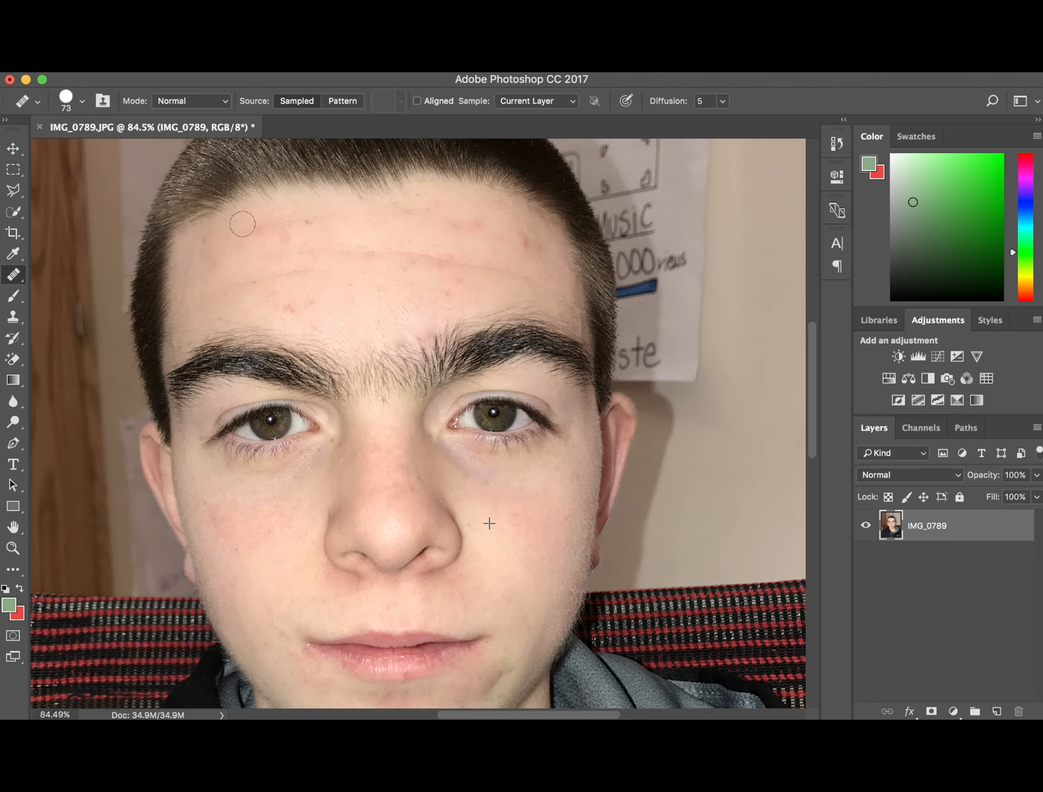
{"action": "left_click", "coordinate": [312, 223]}
{"action": "left_click", "coordinate": [515, 260]}
{"action": "left_click", "coordinate": [528, 238]}
{"action": "left_click", "coordinate": [544, 252]}
{"action": "left_click", "coordinate": [534, 253]}
{"action": "left_click", "coordinate": [472, 227]}
{"action": "left_click", "coordinate": [432, 210]}
{"action": "left_click", "coordinate": [403, 212]}
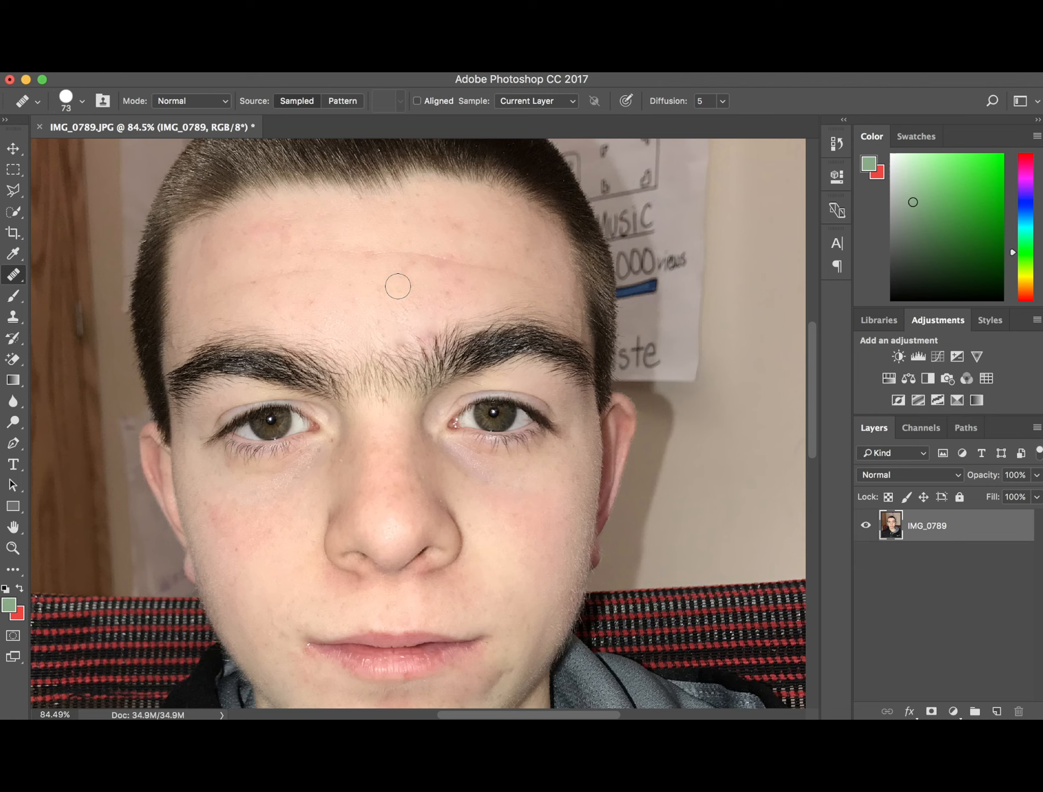
{"action": "left_click", "coordinate": [268, 304]}
{"action": "left_click", "coordinate": [212, 273]}
{"action": "left_click", "coordinate": [209, 248]}
Zoom out and examine the retouched skin over the whole face
{"action": "left_click", "coordinate": [333, 435]}
{"action": "scroll", "coordinate": [334, 434], "scroll_direction": "down", "scroll_amount": 2}
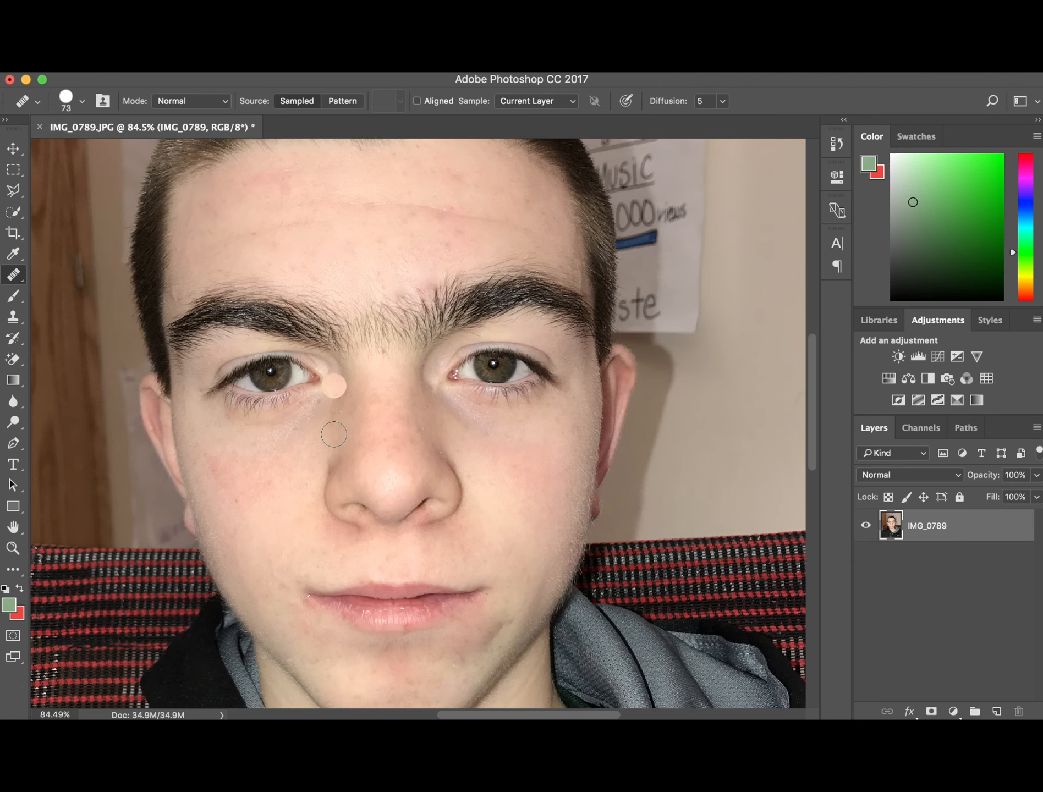
{"action": "scroll", "coordinate": [334, 434], "scroll_direction": "down", "scroll_amount": 1}
{"action": "left_click", "coordinate": [334, 435]}
{"action": "scroll", "coordinate": [334, 435], "scroll_direction": "down", "scroll_amount": 2}
{"action": "left_click", "coordinate": [334, 434]}
{"action": "scroll", "coordinate": [334, 435], "scroll_direction": "down", "scroll_amount": 3}
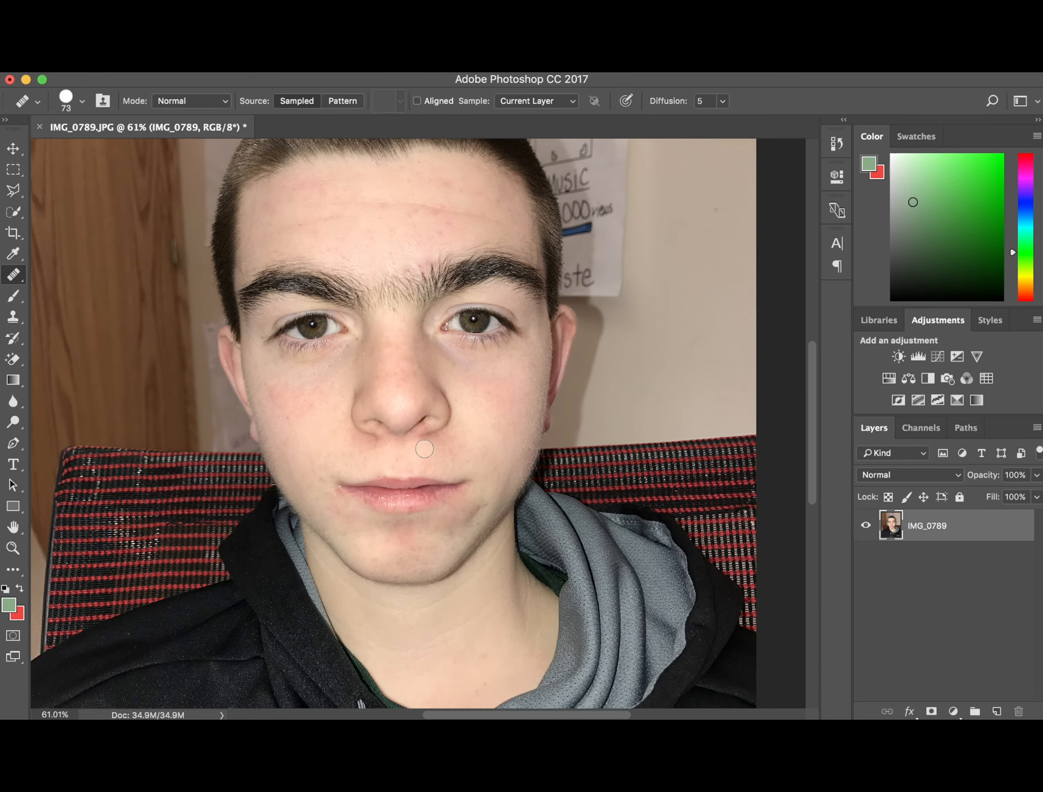
{"action": "left_click", "coordinate": [237, 348]}
{"action": "scroll", "coordinate": [229, 352], "scroll_direction": "up", "scroll_amount": 3}
{"action": "scroll", "coordinate": [228, 352], "scroll_direction": "left", "scroll_amount": 2}
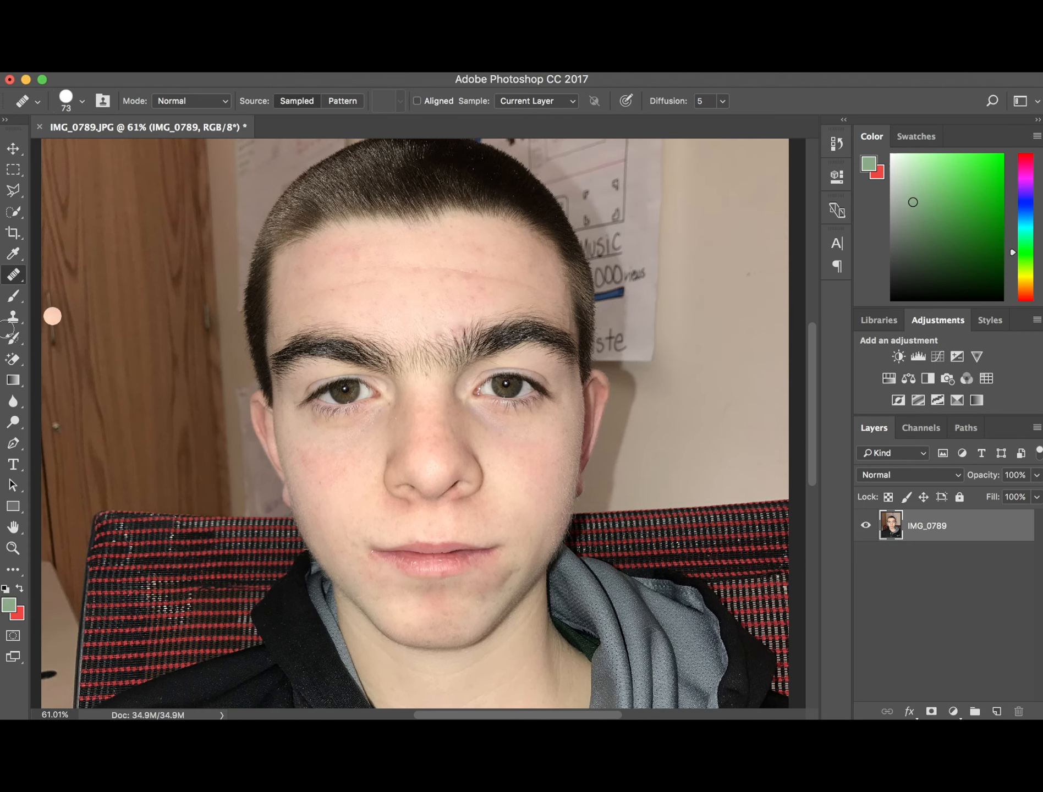
Cover the hair between the eyebrows with a patch of forehead skin using the Content-Aware Move Tool
{"action": "left_click", "coordinate": [19, 283]}
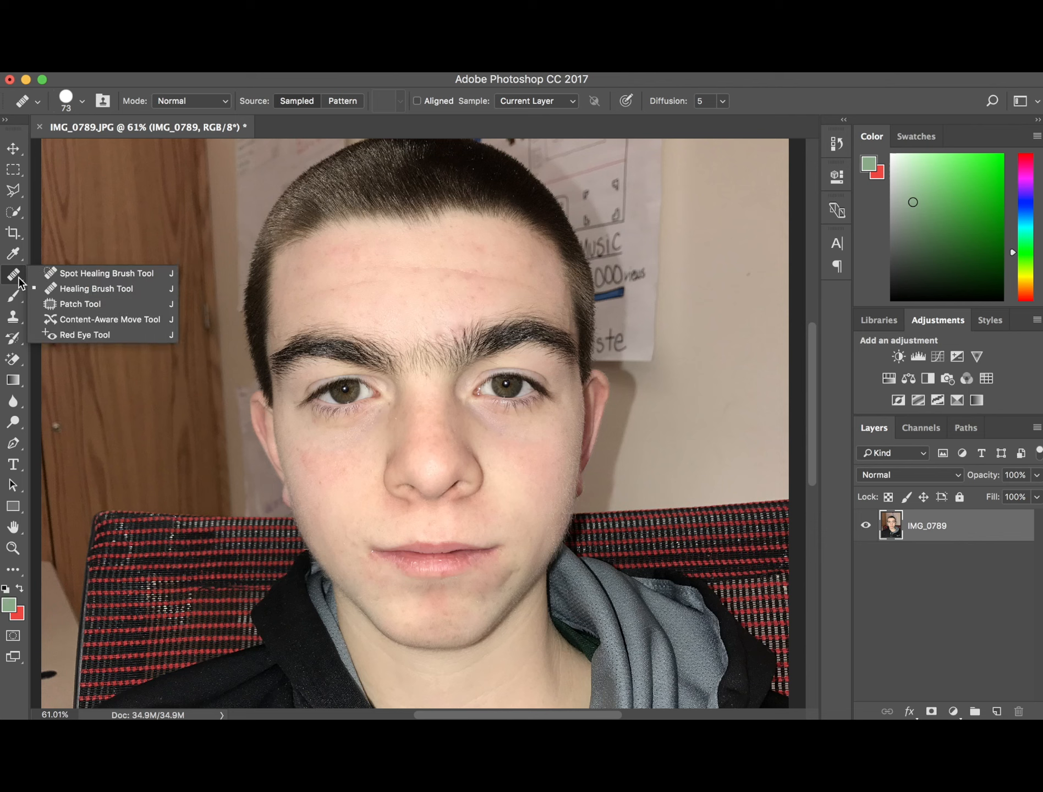
{"action": "left_click", "coordinate": [73, 328]}
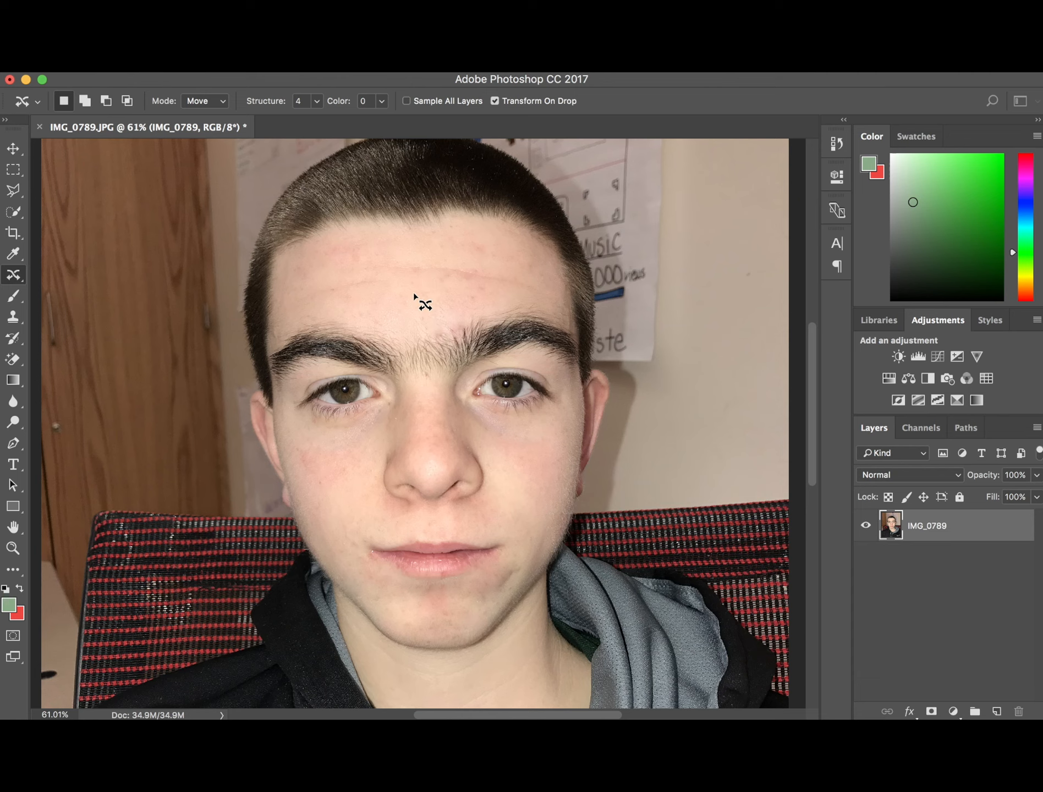
{"action": "mouse_move", "coordinate": [410, 286]}
{"action": "left_mouse_down"}
{"action": "mouse_move", "coordinate": [403, 319]}
{"action": "mouse_move", "coordinate": [413, 328]}
{"action": "left_mouse_up"}
{"action": "left_click_drag", "start_coordinate": [422, 315], "coordinate": [413, 368]}
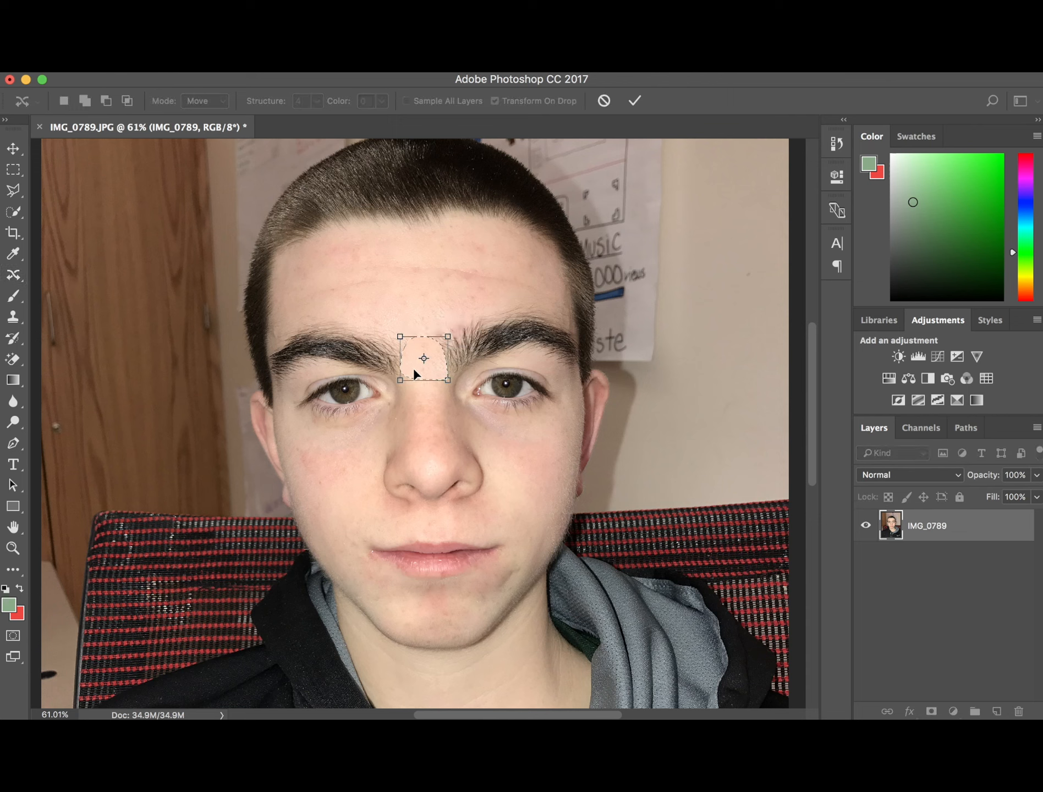
{"action": "key", "text": "Return"}
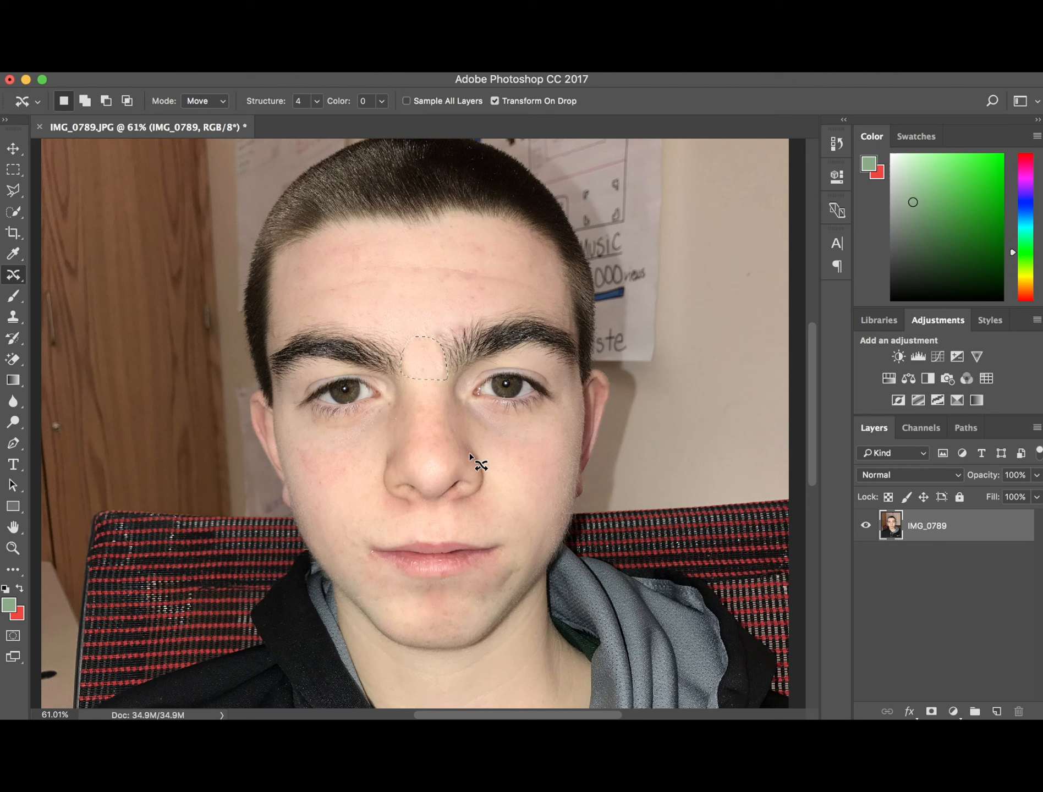
Clean up the leftover hairs and patch edges between the eyebrows and down to the nose bridge with the Healing Brush
{"action": "scroll", "coordinate": [411, 390], "scroll_direction": "up", "scroll_amount": 5}
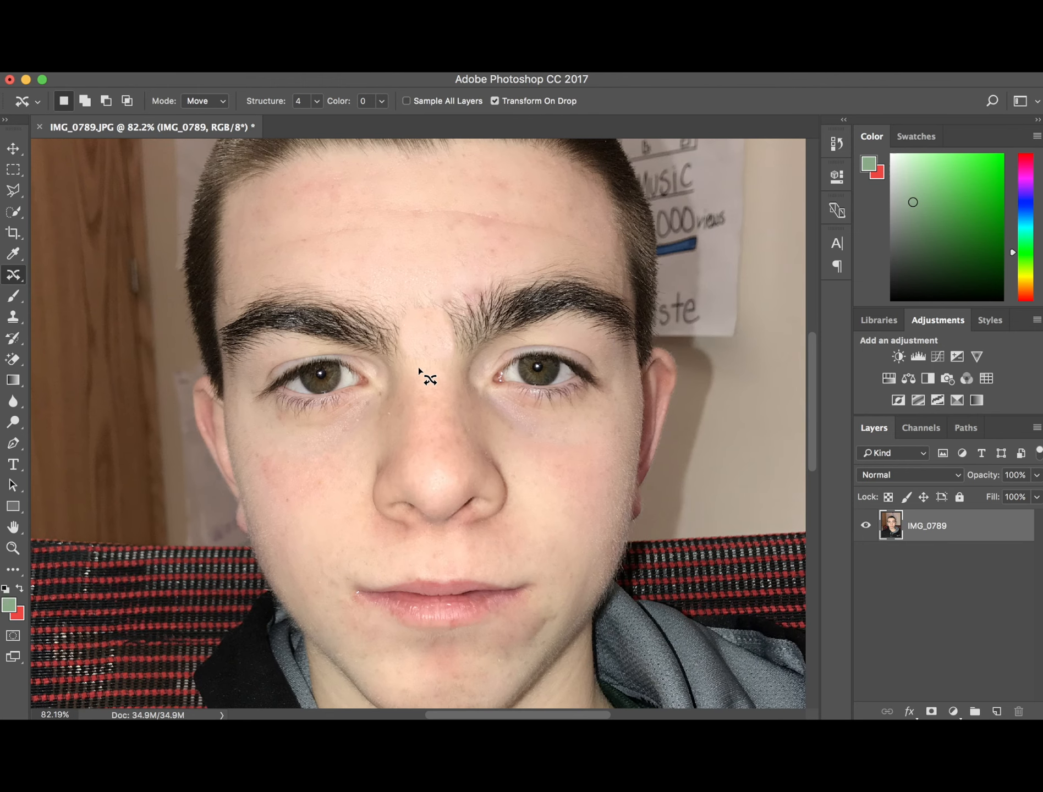
{"action": "right_click", "coordinate": [13, 273]}
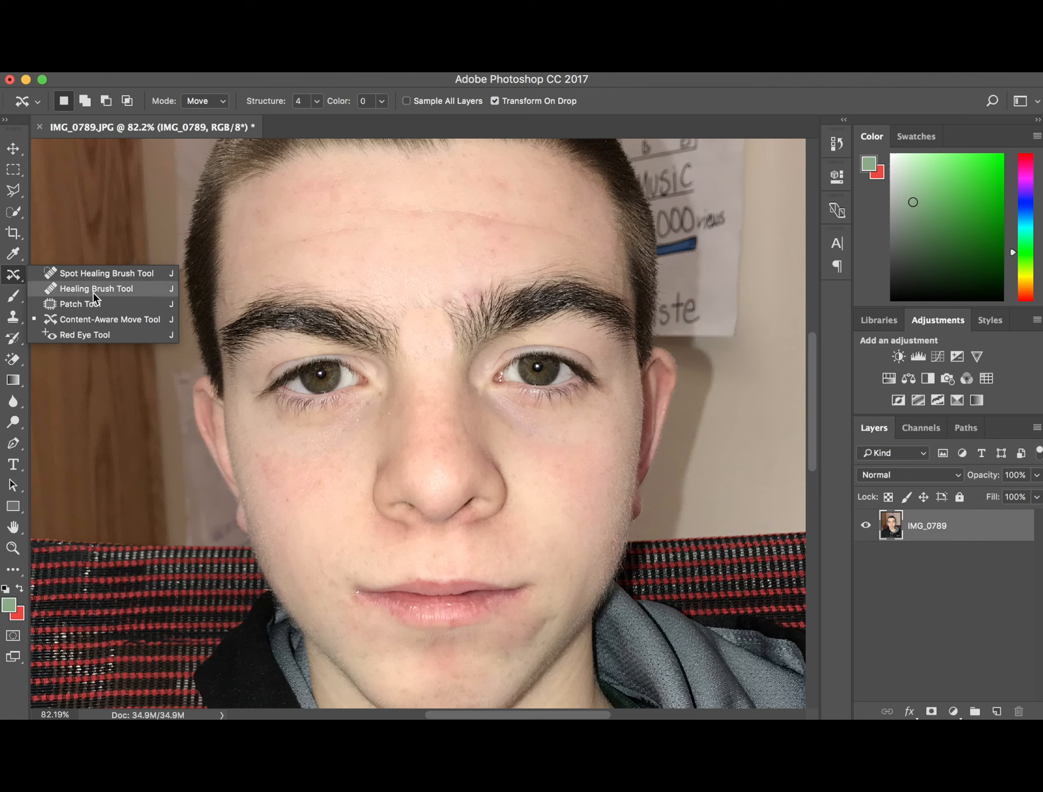
{"action": "left_click", "coordinate": [91, 285]}
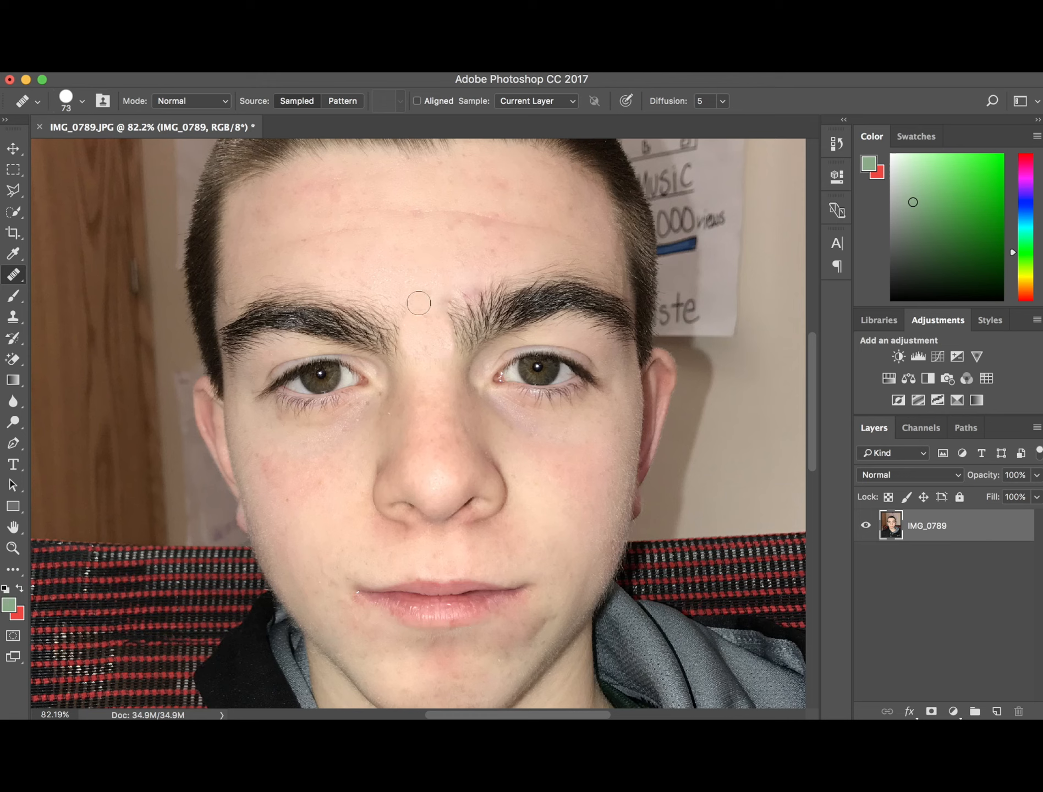
{"action": "left_click_drag", "start_coordinate": [409, 308], "coordinate": [415, 343]}
{"action": "mouse_move", "coordinate": [447, 374]}
{"action": "left_mouse_down"}
{"action": "mouse_move", "coordinate": [436, 307]}
{"action": "mouse_move", "coordinate": [450, 361]}
{"action": "mouse_move", "coordinate": [445, 320]}
{"action": "mouse_move", "coordinate": [449, 360]}
{"action": "mouse_move", "coordinate": [445, 330]}
{"action": "mouse_move", "coordinate": [461, 280]}
{"action": "mouse_move", "coordinate": [441, 308]}
{"action": "mouse_move", "coordinate": [460, 282]}
{"action": "mouse_move", "coordinate": [444, 349]}
{"action": "mouse_move", "coordinate": [441, 327]}
{"action": "mouse_move", "coordinate": [406, 357]}
{"action": "mouse_move", "coordinate": [410, 319]}
{"action": "mouse_move", "coordinate": [392, 297]}
{"action": "mouse_move", "coordinate": [410, 319]}
{"action": "mouse_move", "coordinate": [405, 358]}
{"action": "mouse_move", "coordinate": [399, 313]}
{"action": "mouse_move", "coordinate": [406, 366]}
{"action": "left_mouse_up"}
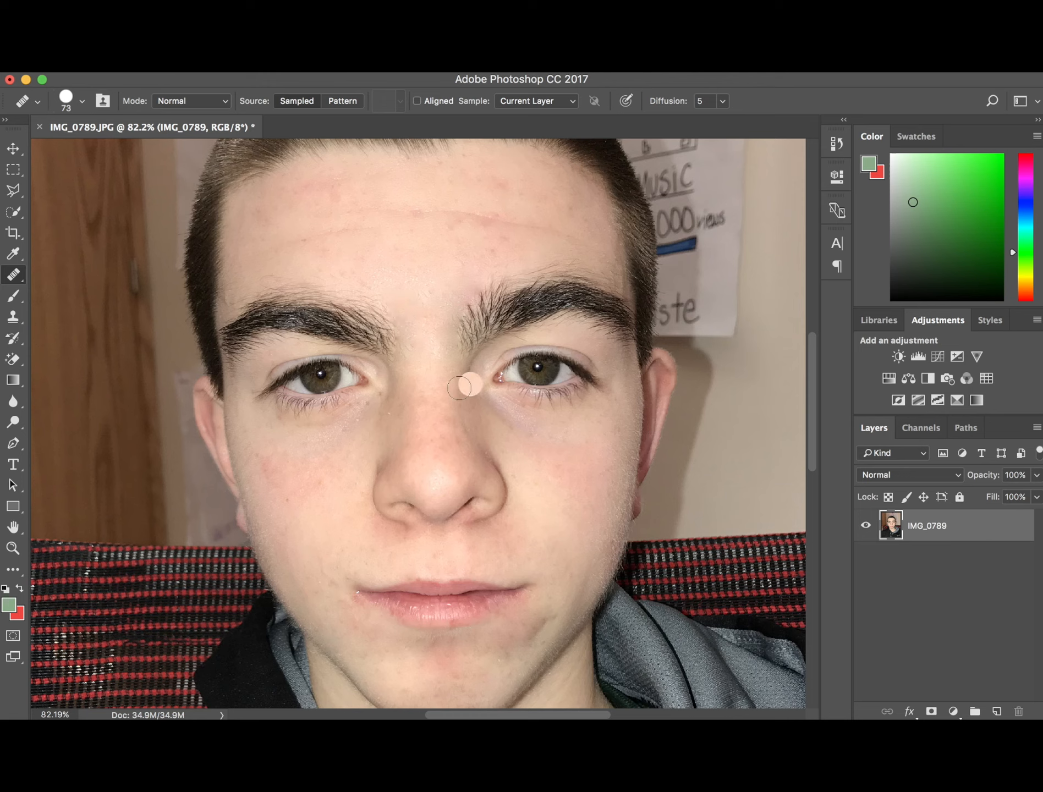
{"action": "mouse_move", "coordinate": [445, 357]}
{"action": "left_mouse_down"}
{"action": "mouse_move", "coordinate": [446, 316]}
{"action": "mouse_move", "coordinate": [449, 349]}
{"action": "mouse_move", "coordinate": [450, 311]}
{"action": "left_mouse_up"}
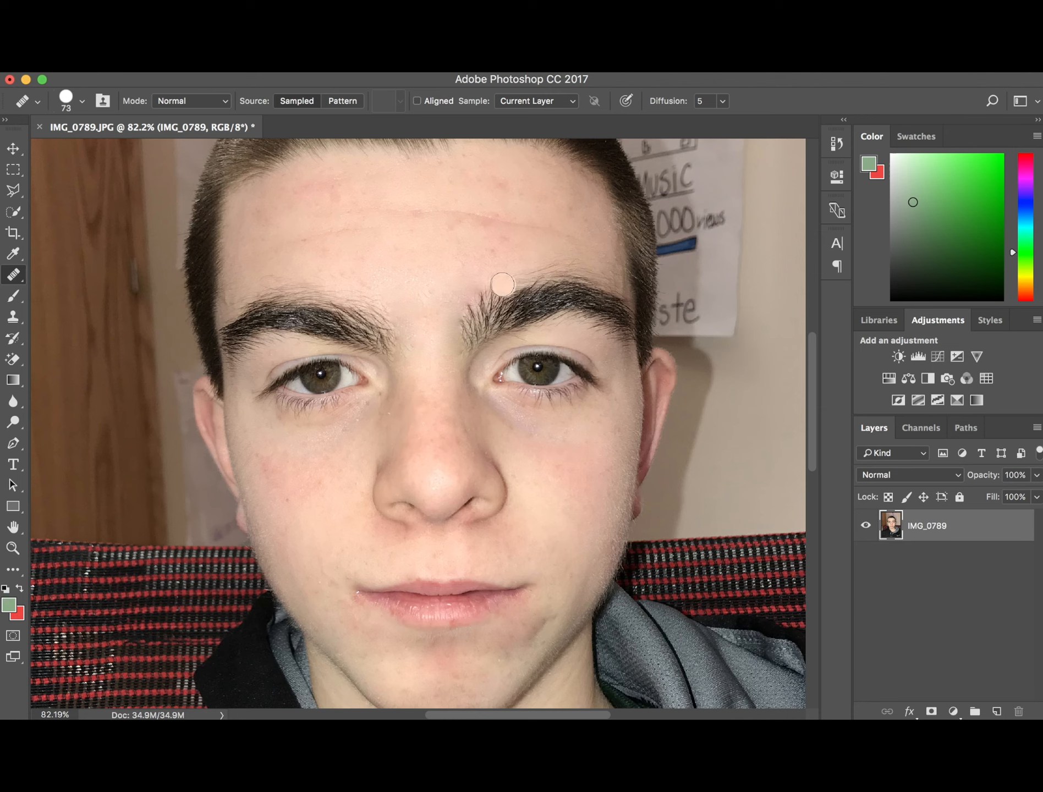
Try to cover stray hairs along the upper edge of the image's right eyebrow with skin using the Content-Aware Move Tool
{"action": "left_click", "coordinate": [17, 277]}
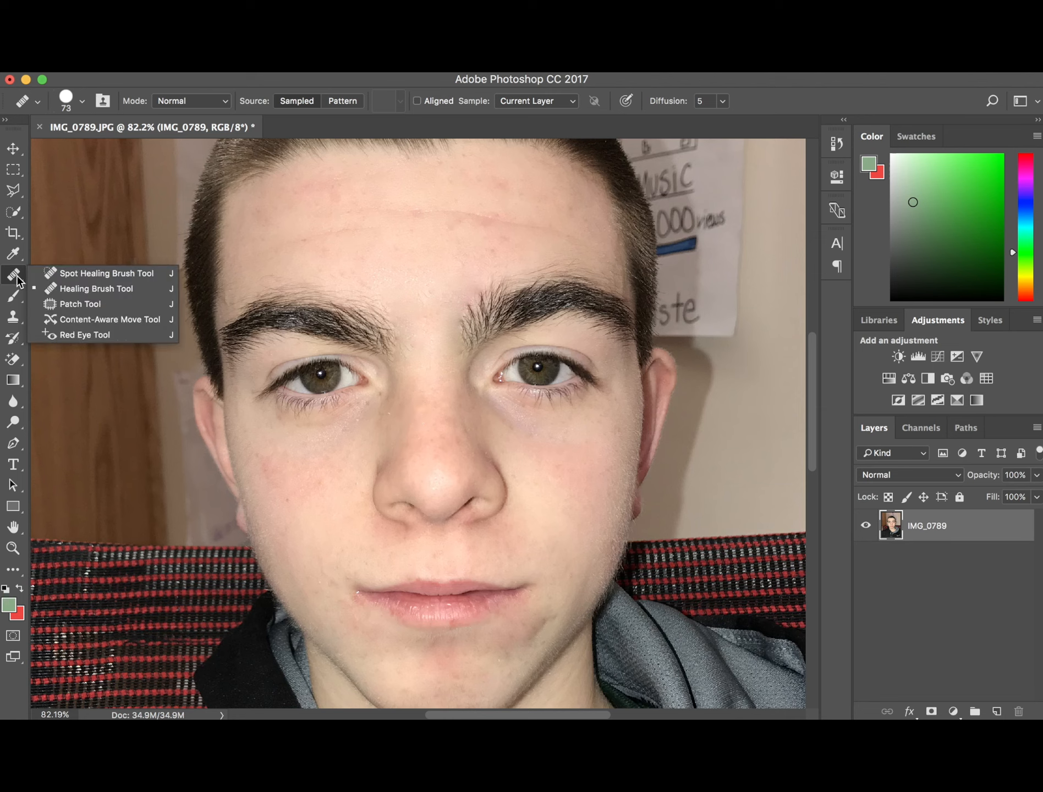
{"action": "left_click", "coordinate": [71, 321]}
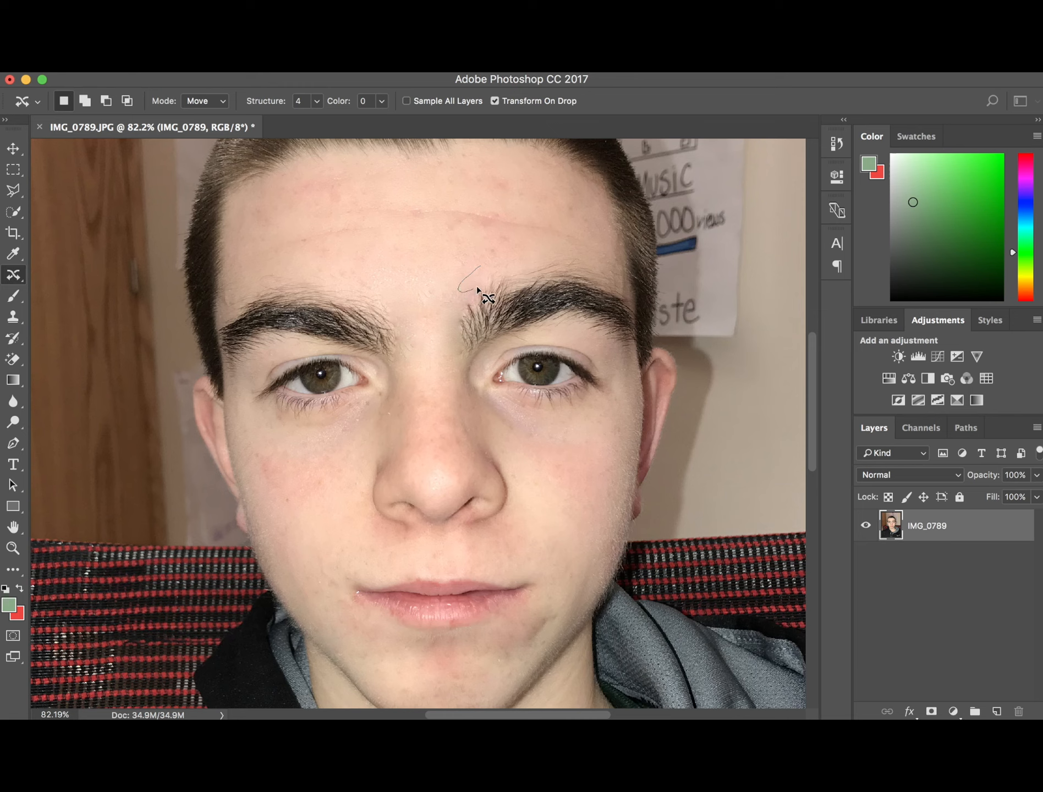
{"action": "mouse_move", "coordinate": [477, 285]}
{"action": "left_mouse_down"}
{"action": "mouse_move", "coordinate": [504, 271]}
{"action": "mouse_move", "coordinate": [605, 266]}
{"action": "mouse_move", "coordinate": [583, 254]}
{"action": "mouse_move", "coordinate": [517, 260]}
{"action": "mouse_move", "coordinate": [485, 265]}
{"action": "mouse_move", "coordinate": [495, 275]}
{"action": "mouse_move", "coordinate": [487, 281]}
{"action": "left_mouse_up"}
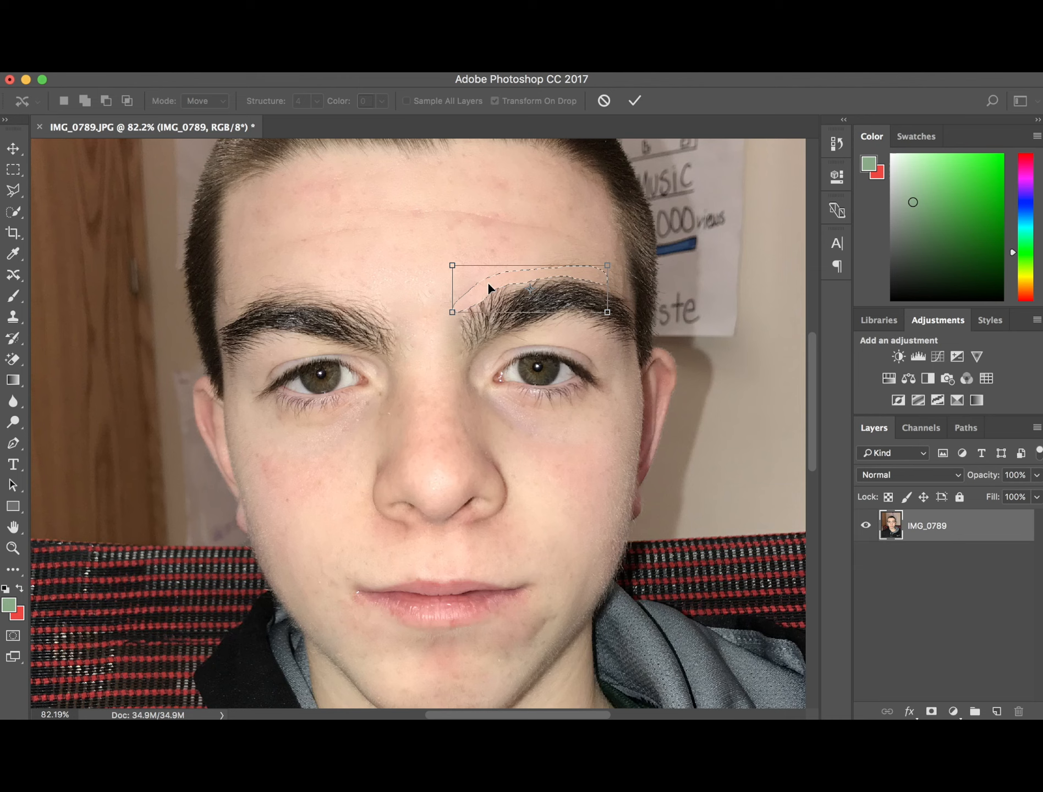
{"action": "key", "text": "Return"}
{"action": "key", "text": "super+d"}
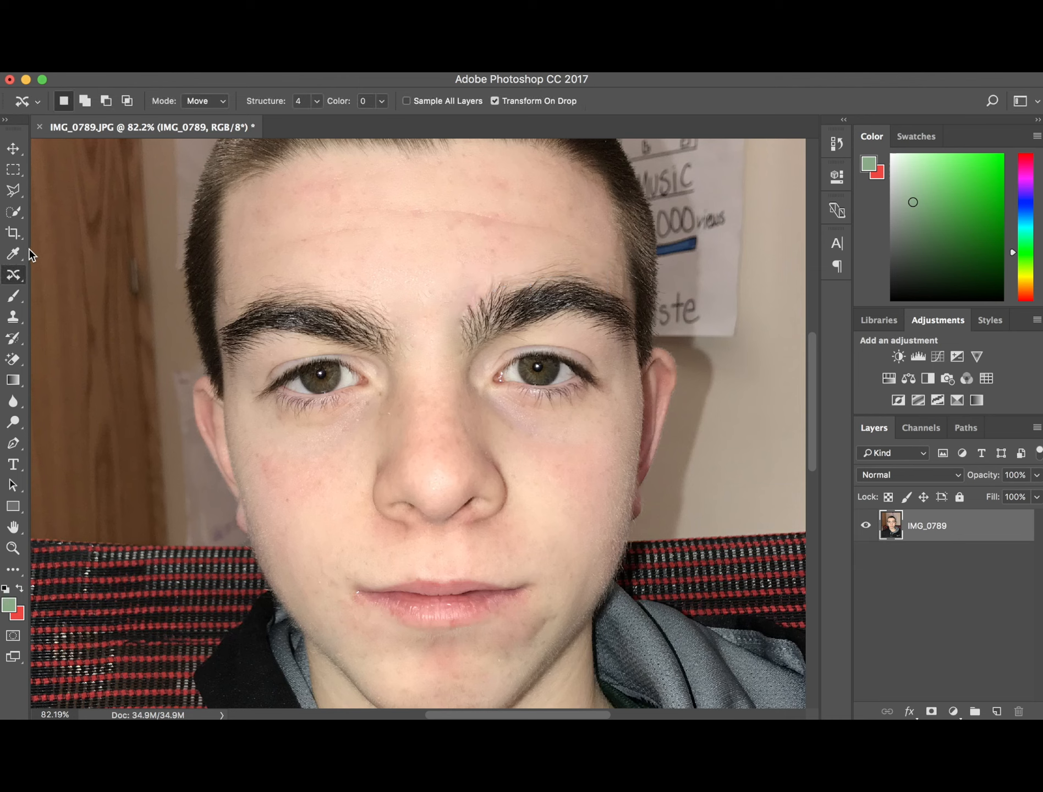
Remove the stray hairs and smudges along the upper edge of the image's right eyebrow with the Healing Brush, sampling clean forehead skin
{"action": "left_click_drag", "start_coordinate": [16, 273], "coordinate": [76, 300]}
{"action": "left_click", "coordinate": [78, 294]}
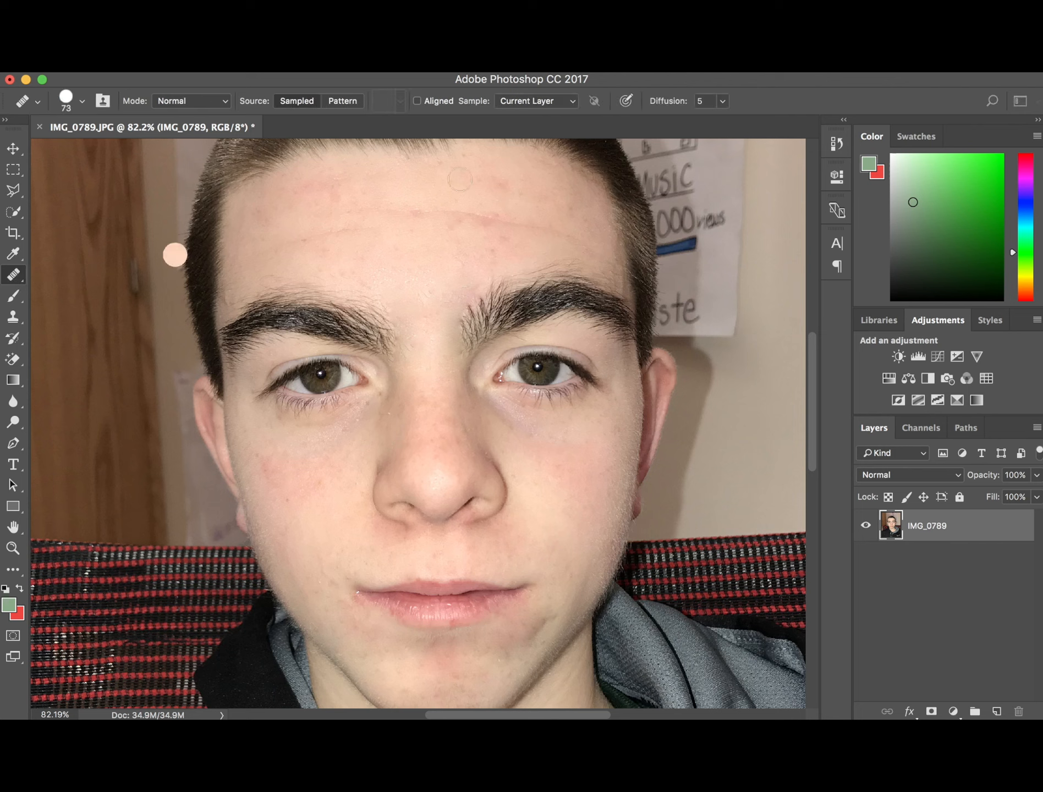
{"action": "left_click", "coordinate": [512, 239], "text": "alt"}
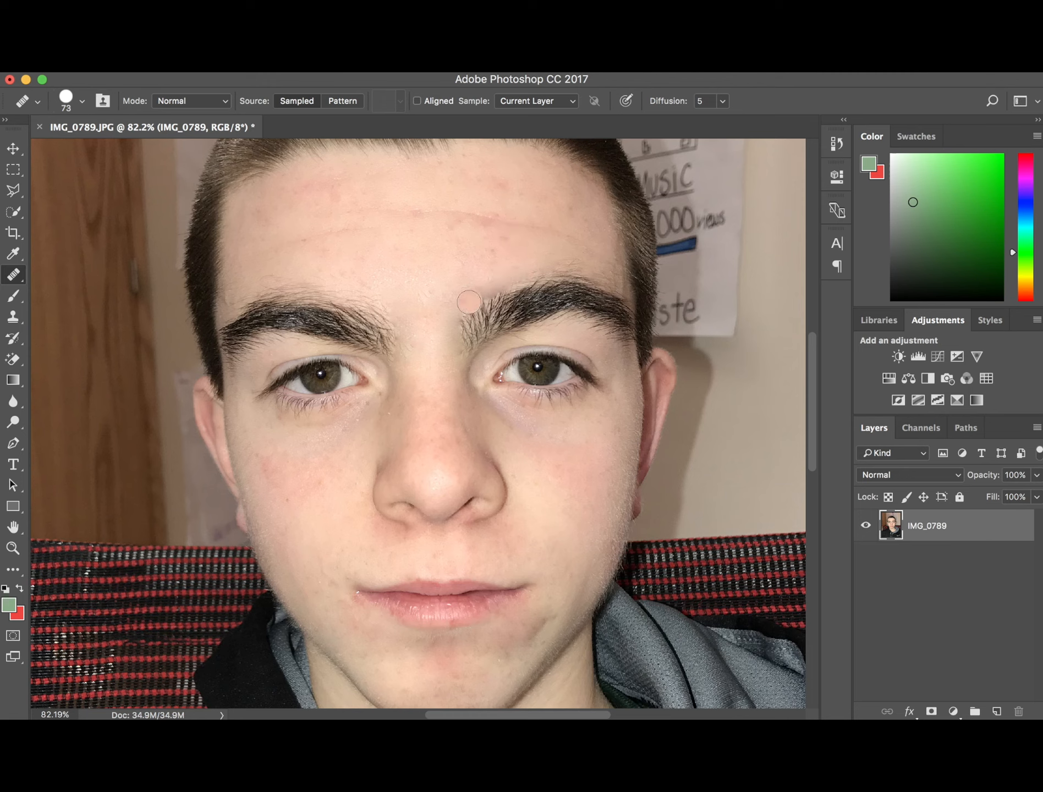
{"action": "left_click_drag", "start_coordinate": [469, 301], "coordinate": [490, 282]}
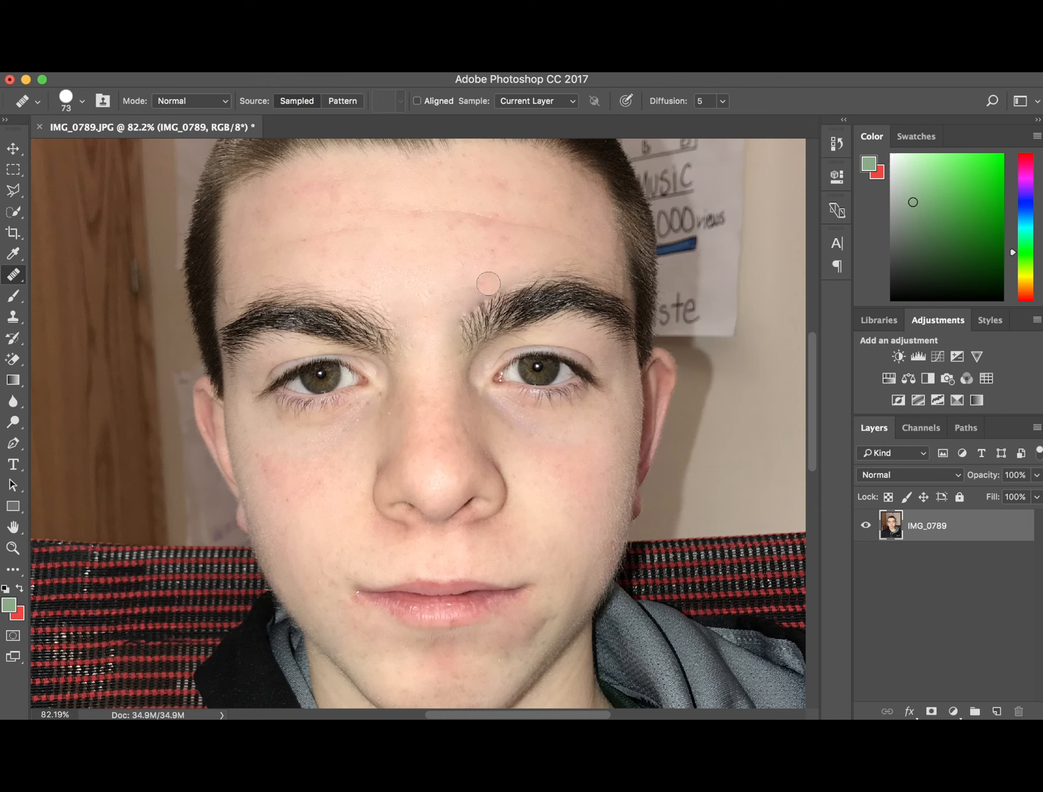
{"action": "left_click", "coordinate": [444, 253], "text": "alt"}
{"action": "mouse_move", "coordinate": [558, 258]}
{"action": "left_mouse_down"}
{"action": "mouse_move", "coordinate": [531, 268]}
{"action": "mouse_move", "coordinate": [561, 261]}
{"action": "mouse_move", "coordinate": [513, 280]}
{"action": "mouse_move", "coordinate": [533, 266]}
{"action": "mouse_move", "coordinate": [505, 272]}
{"action": "mouse_move", "coordinate": [467, 297]}
{"action": "mouse_move", "coordinate": [489, 289]}
{"action": "left_mouse_up"}
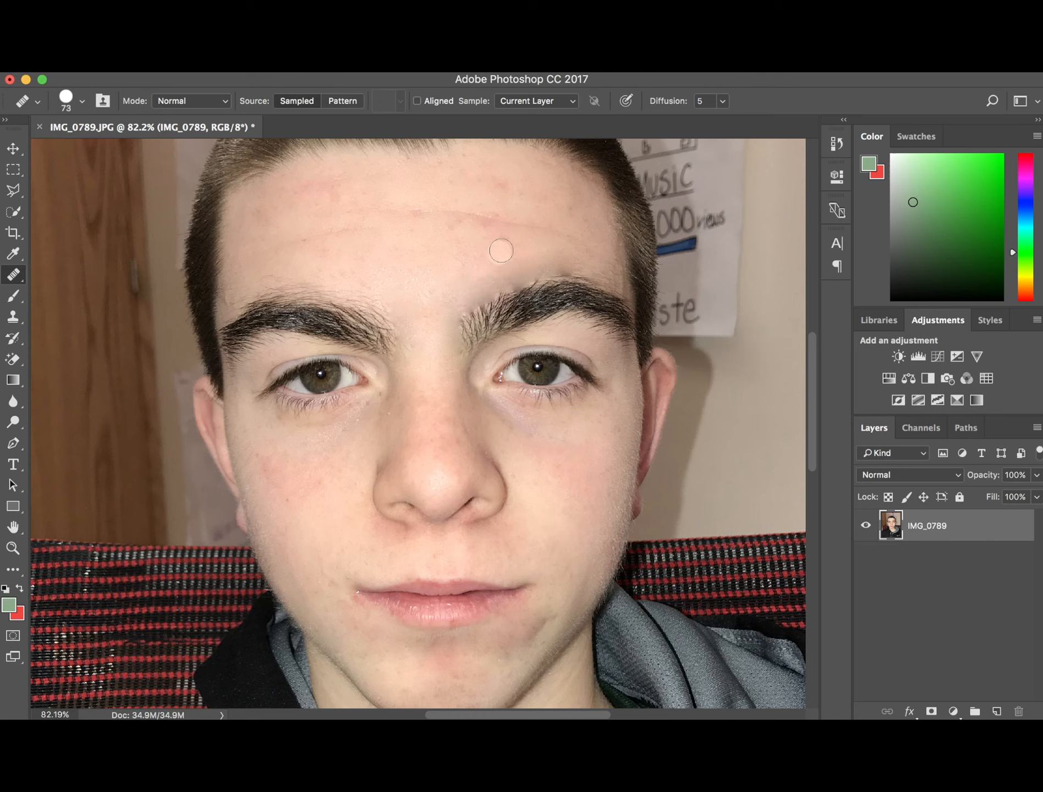
{"action": "left_click", "coordinate": [463, 251], "text": "alt"}
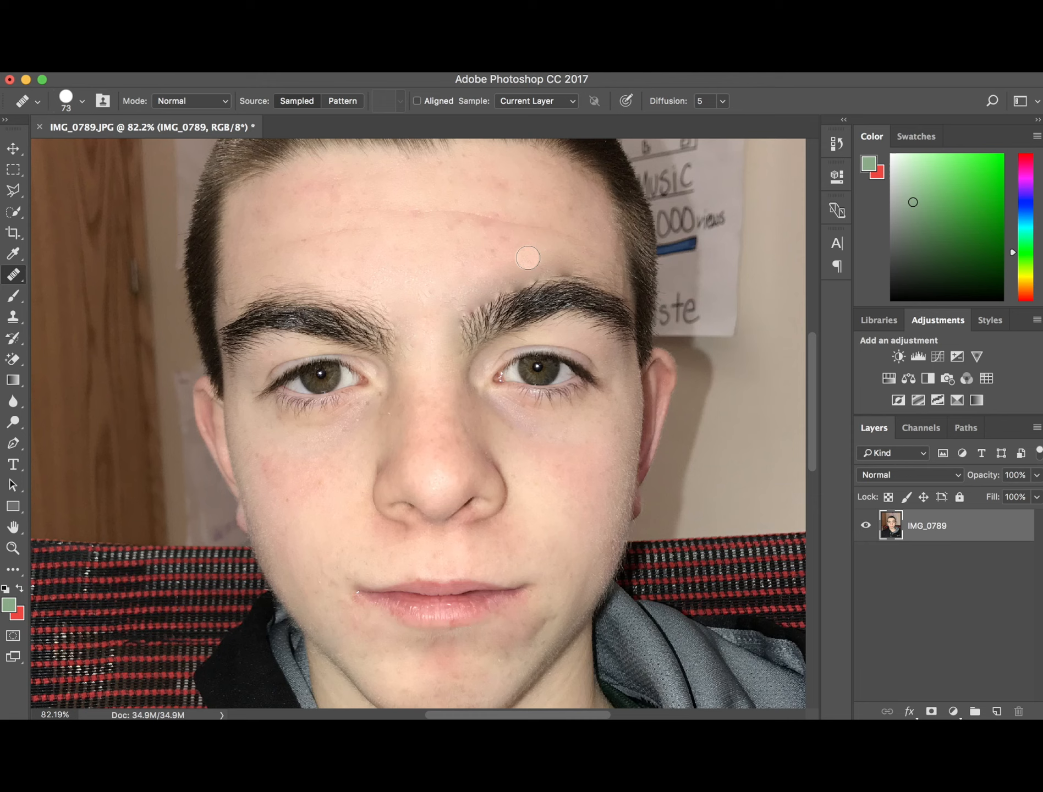
{"action": "left_click", "coordinate": [568, 261]}
{"action": "left_click_drag", "start_coordinate": [568, 262], "coordinate": [523, 267]}
{"action": "left_click", "coordinate": [393, 204], "text": "alt"}
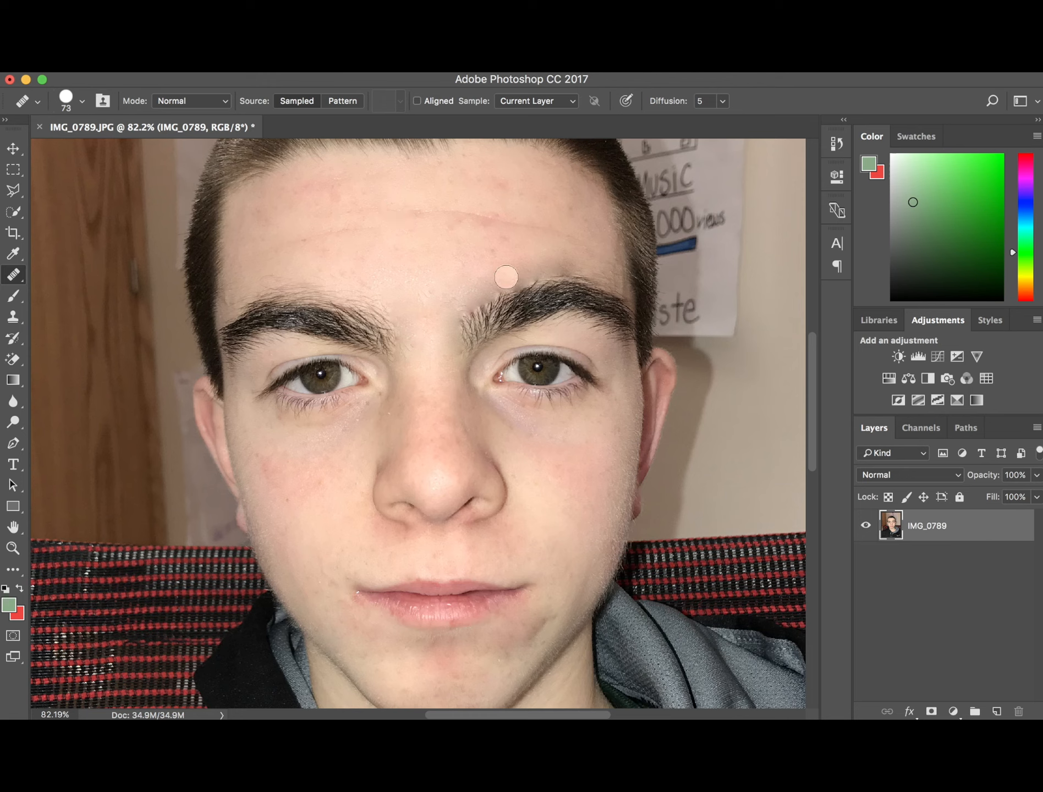
{"action": "mouse_move", "coordinate": [486, 286]}
{"action": "left_mouse_down"}
{"action": "mouse_move", "coordinate": [565, 262]}
{"action": "mouse_move", "coordinate": [501, 270]}
{"action": "mouse_move", "coordinate": [460, 299]}
{"action": "mouse_move", "coordinate": [558, 266]}
{"action": "mouse_move", "coordinate": [516, 271]}
{"action": "mouse_move", "coordinate": [610, 274]}
{"action": "mouse_move", "coordinate": [577, 263]}
{"action": "left_mouse_up"}
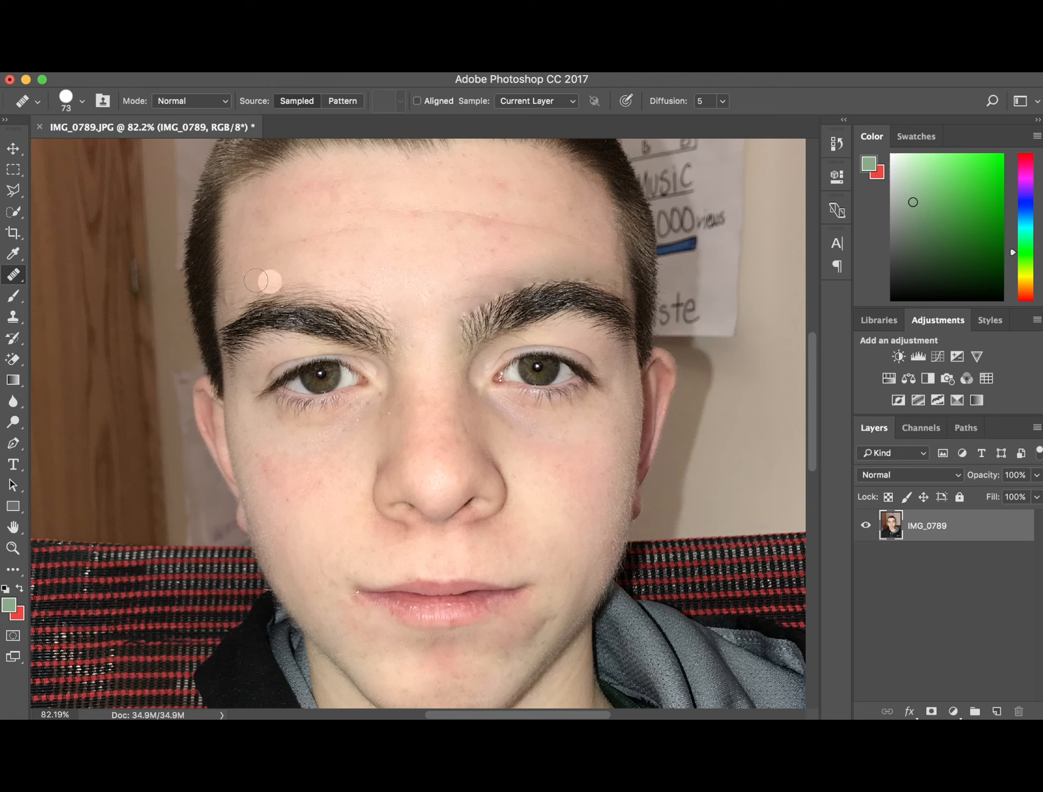
Cover the stray hairs above the image's left eyebrow with a strip of forehead skin using the Content-Aware Move Tool
{"action": "right_click", "coordinate": [13, 277]}
{"action": "left_click", "coordinate": [79, 321]}
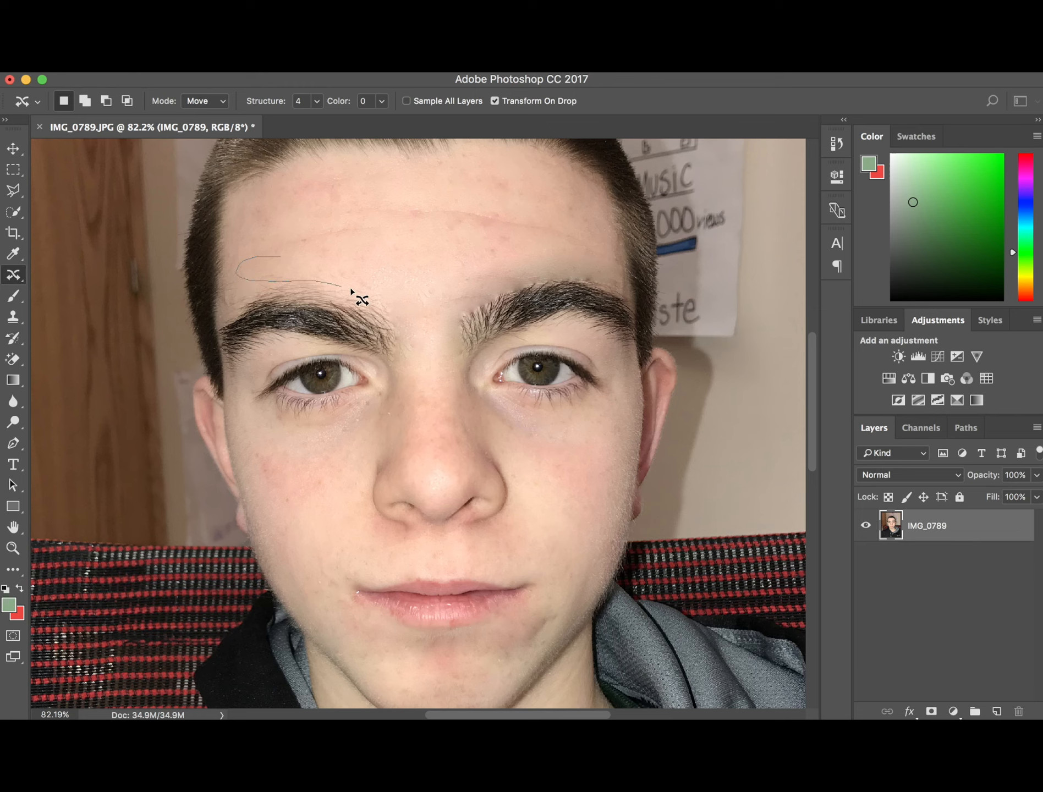
{"action": "mouse_move", "coordinate": [351, 288]}
{"action": "left_mouse_down"}
{"action": "mouse_move", "coordinate": [399, 296]}
{"action": "mouse_move", "coordinate": [387, 275]}
{"action": "mouse_move", "coordinate": [292, 257]}
{"action": "mouse_move", "coordinate": [280, 256]}
{"action": "mouse_move", "coordinate": [274, 282]}
{"action": "left_mouse_up"}
{"action": "key", "text": "Return"}
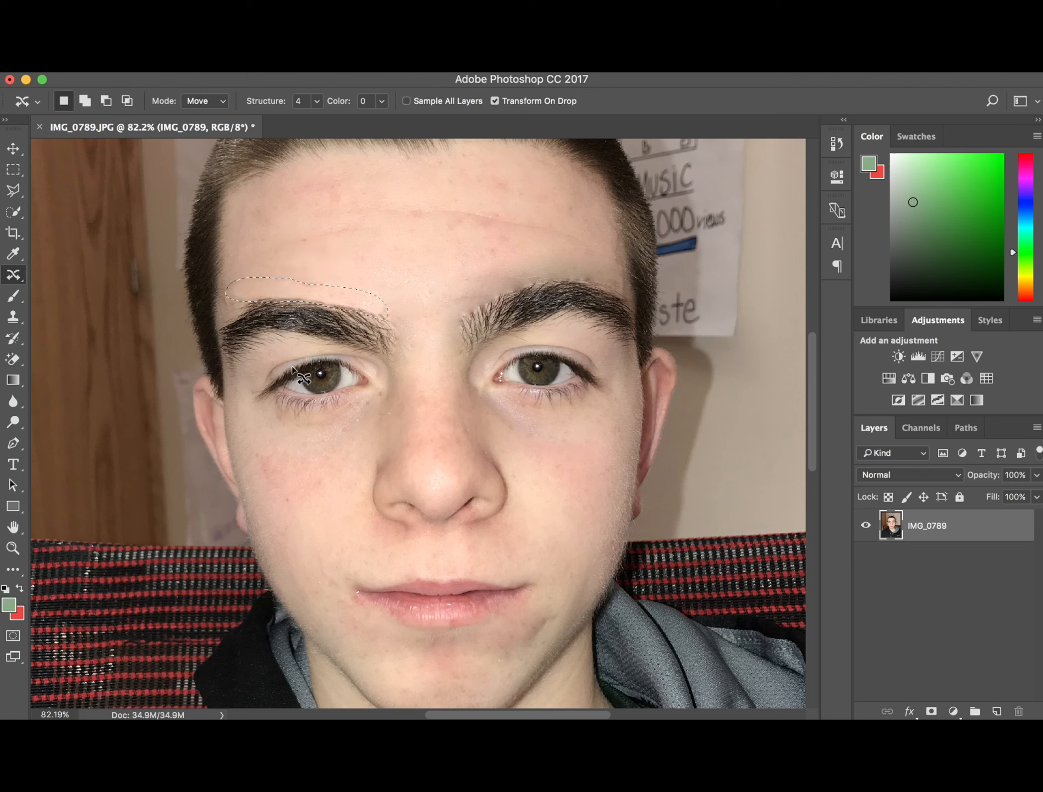
Heal the patch edges above the image's left eyebrow and the stray hairs around its inner end with the Healing Brush
{"action": "left_click", "coordinate": [13, 275]}
{"action": "left_click", "coordinate": [64, 290]}
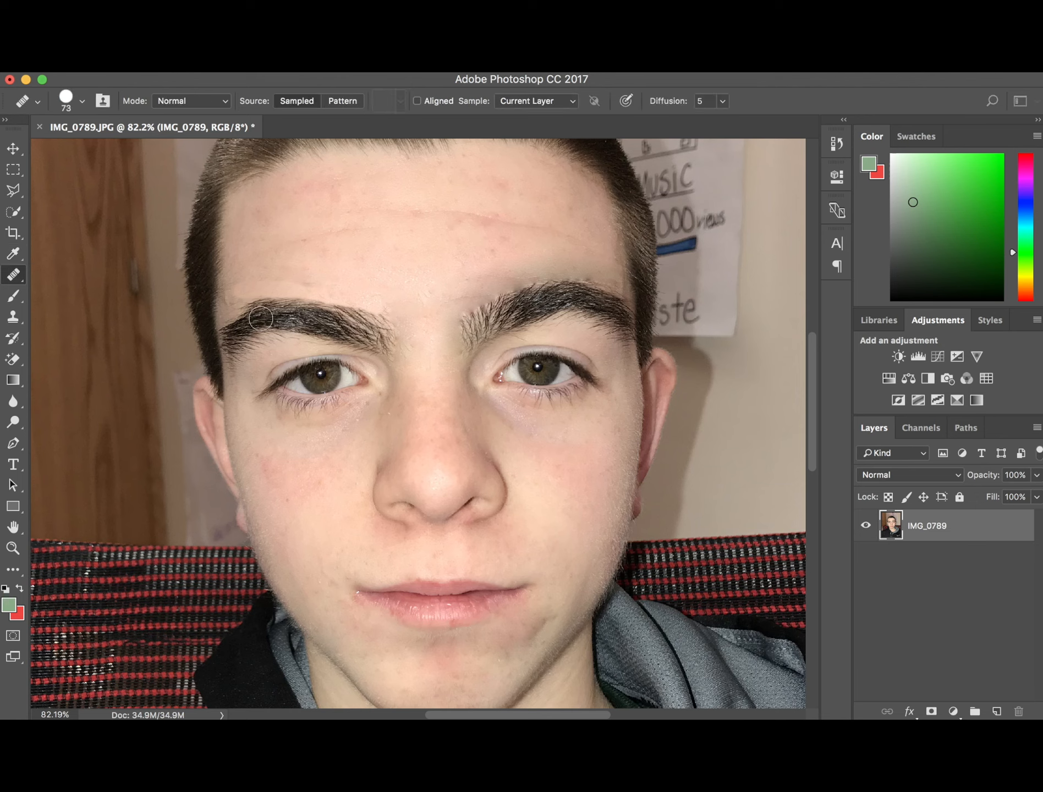
{"action": "left_click", "coordinate": [243, 292]}
{"action": "left_click", "coordinate": [259, 289]}
{"action": "left_click_drag", "start_coordinate": [307, 291], "coordinate": [309, 291]}
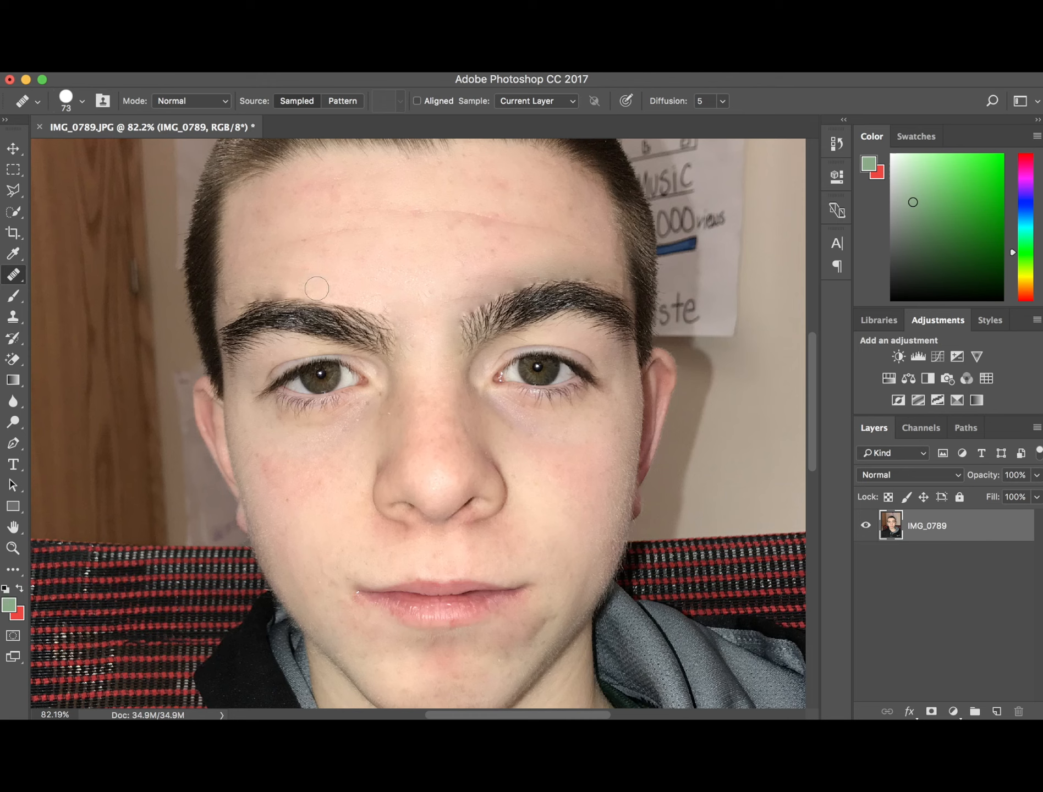
{"action": "left_click_drag", "start_coordinate": [378, 303], "coordinate": [357, 294]}
{"action": "key", "text": "super+z"}
{"action": "left_click_drag", "start_coordinate": [397, 316], "coordinate": [402, 349]}
{"action": "left_click", "coordinate": [349, 296]}
{"action": "left_click", "coordinate": [345, 293]}
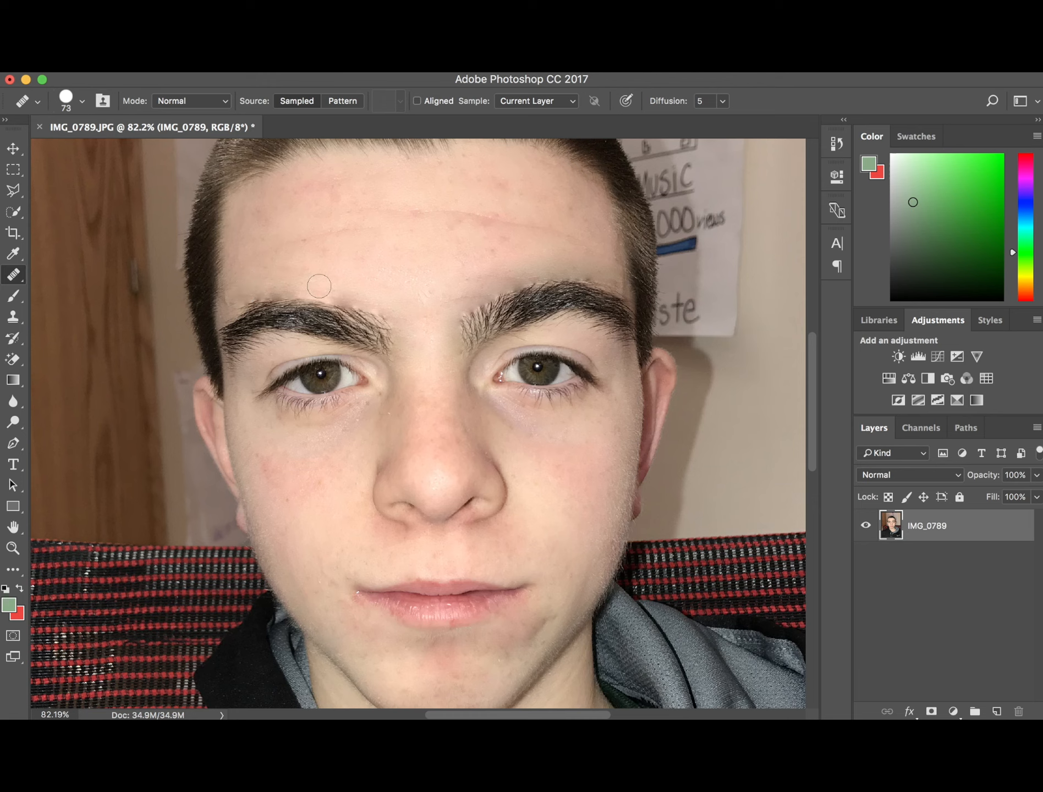
Touch up the remaining marks along the outer half of the image's left eyebrow and the skin beneath that eye with the Healing Brush
{"action": "left_click", "coordinate": [233, 297]}
{"action": "left_click", "coordinate": [267, 290]}
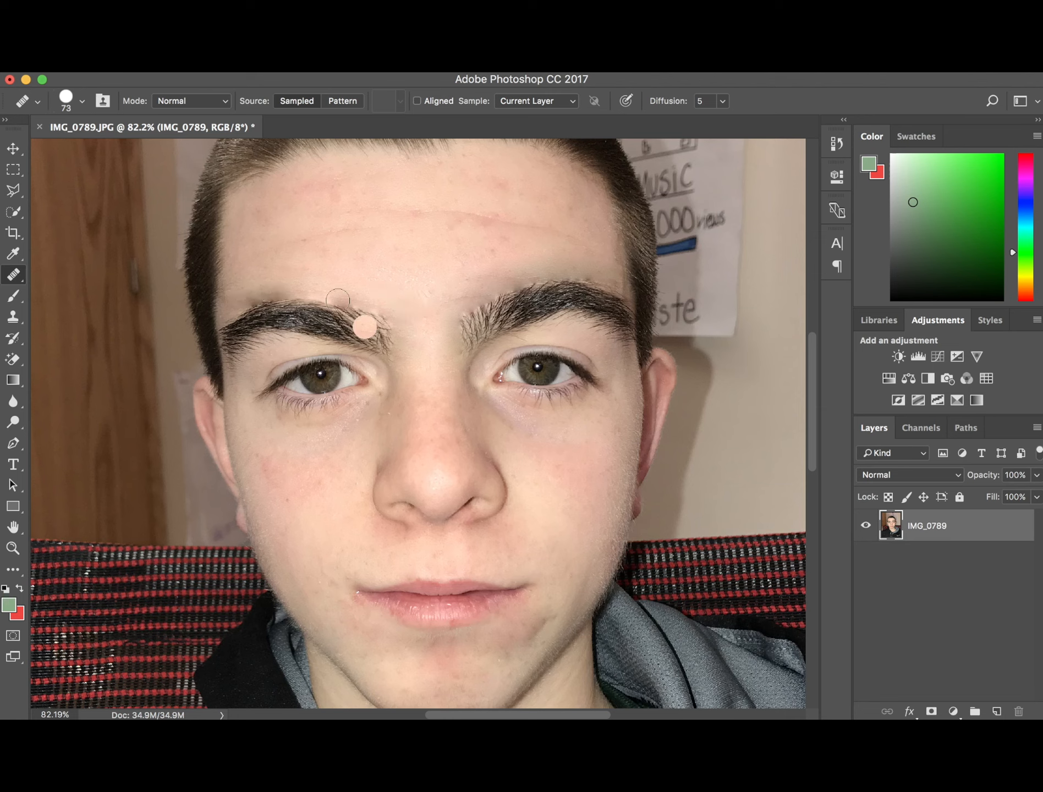
{"action": "left_click", "coordinate": [259, 290]}
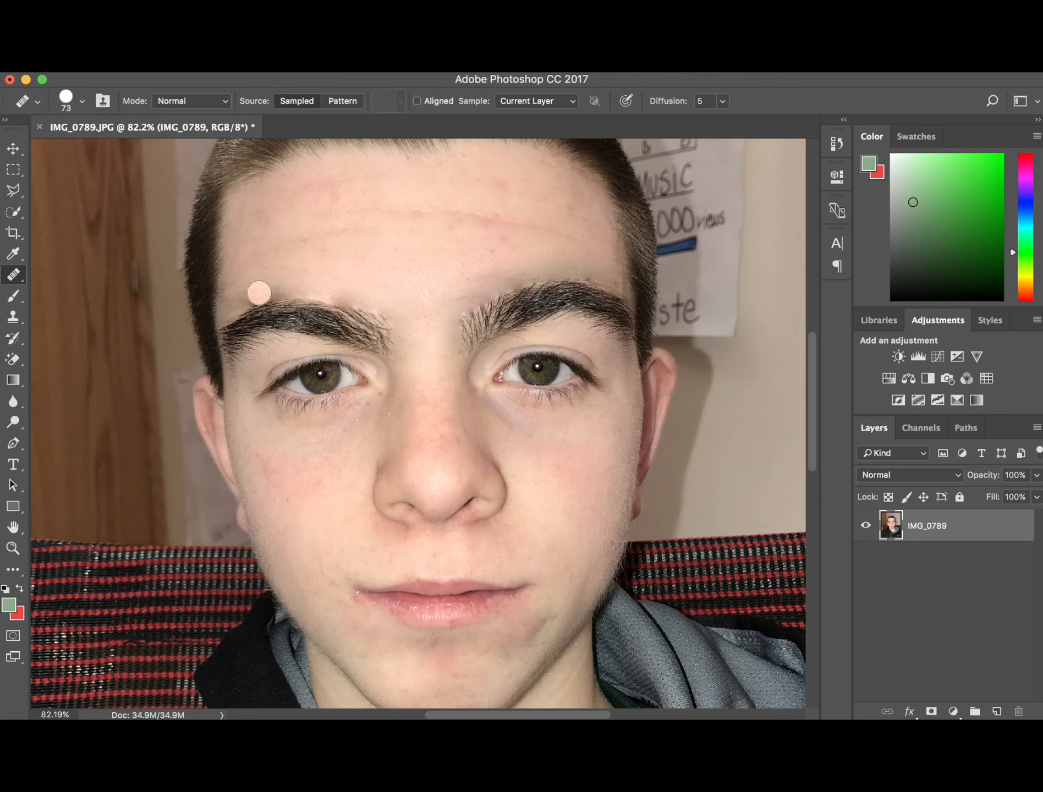
{"action": "left_click", "coordinate": [476, 390]}
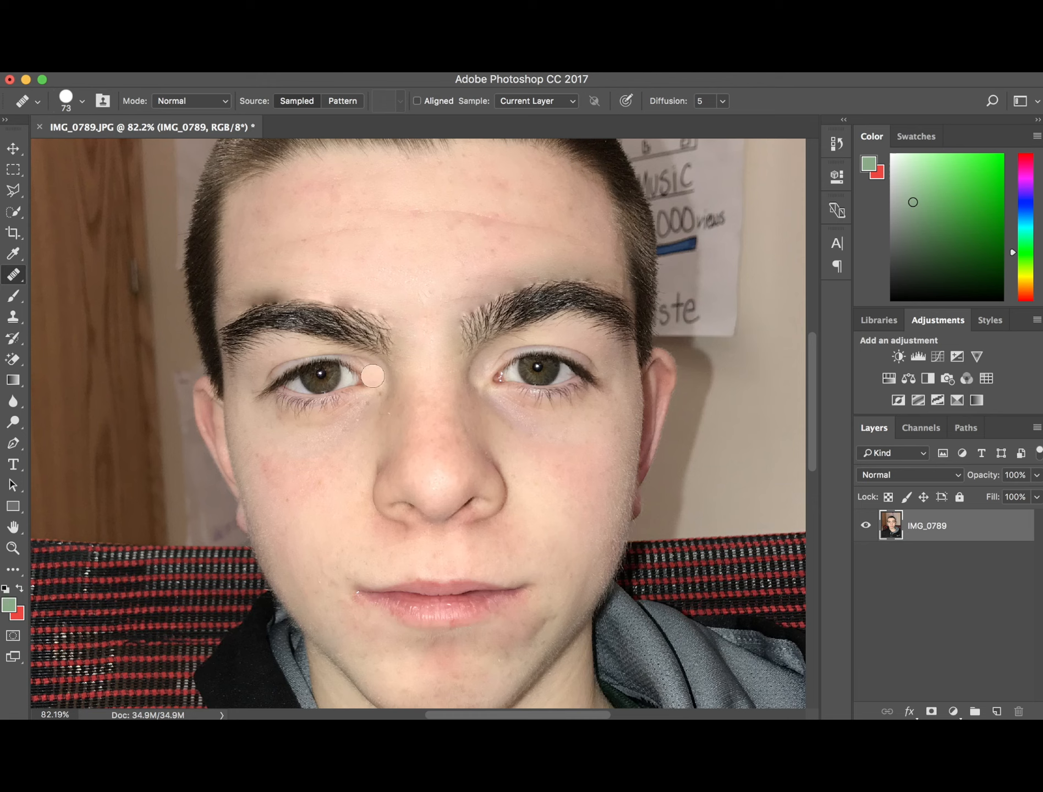
{"action": "left_click", "coordinate": [269, 288]}
{"action": "mouse_move", "coordinate": [269, 288]}
{"action": "left_mouse_down"}
{"action": "mouse_move", "coordinate": [285, 287]}
{"action": "mouse_move", "coordinate": [253, 291]}
{"action": "mouse_move", "coordinate": [284, 287]}
{"action": "left_mouse_up"}
{"action": "left_click_drag", "start_coordinate": [327, 417], "coordinate": [326, 417]}
{"action": "scroll", "coordinate": [327, 417], "scroll_direction": "down", "scroll_amount": 3}
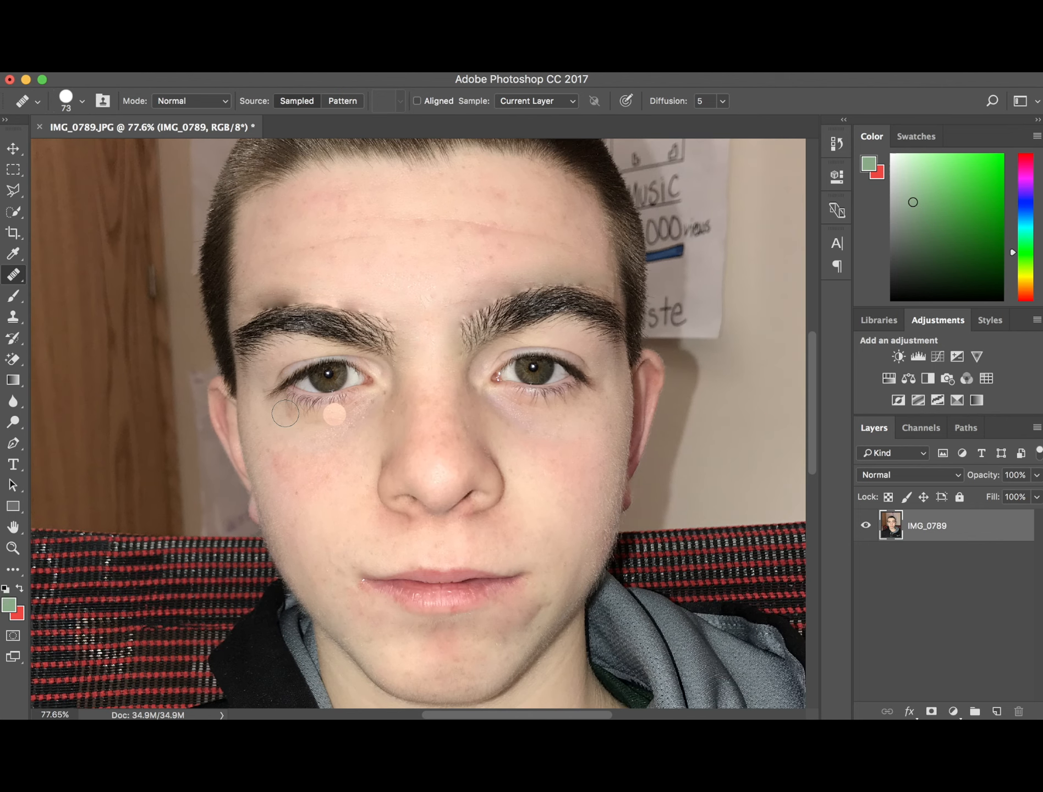
Reduce the dark smudges above the outer part of the image's left eyebrow with the Spot Healing Brush at size 19
{"action": "left_click", "coordinate": [12, 277]}
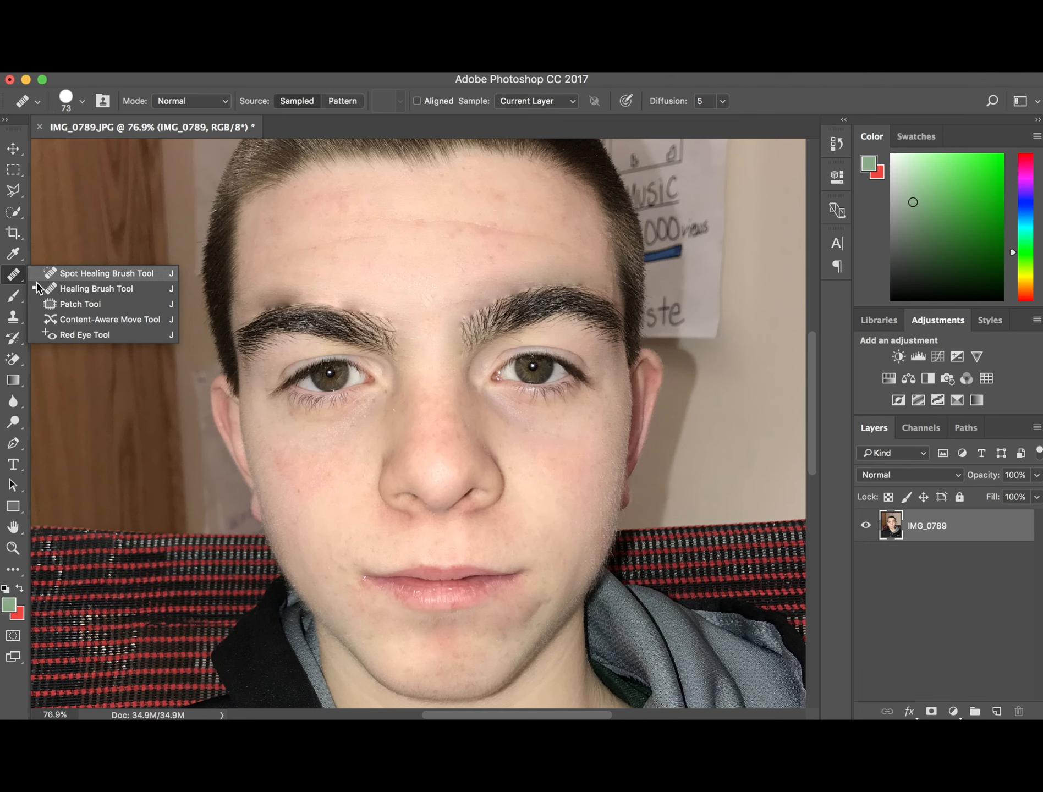
{"action": "left_click", "coordinate": [54, 270]}
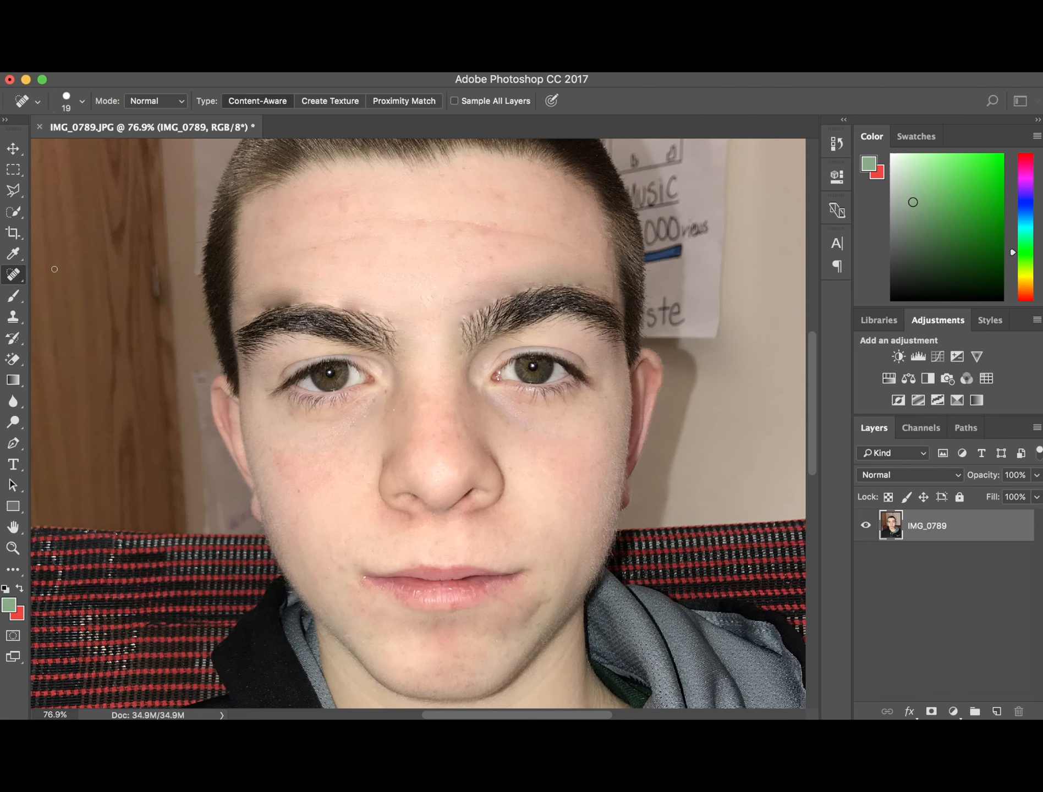
{"action": "scroll", "coordinate": [353, 368], "scroll_direction": "up", "scroll_amount": 4}
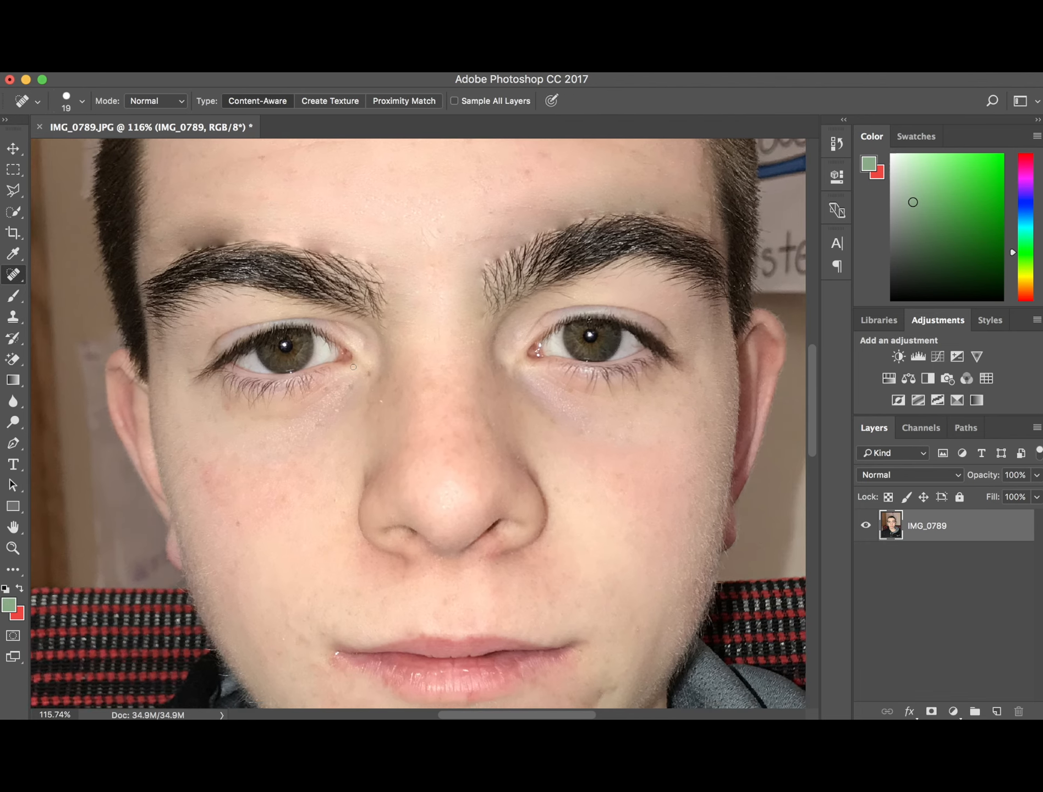
{"action": "scroll", "coordinate": [188, 279], "scroll_direction": "up", "scroll_amount": 3}
{"action": "key", "text": "ctrl+Right"}
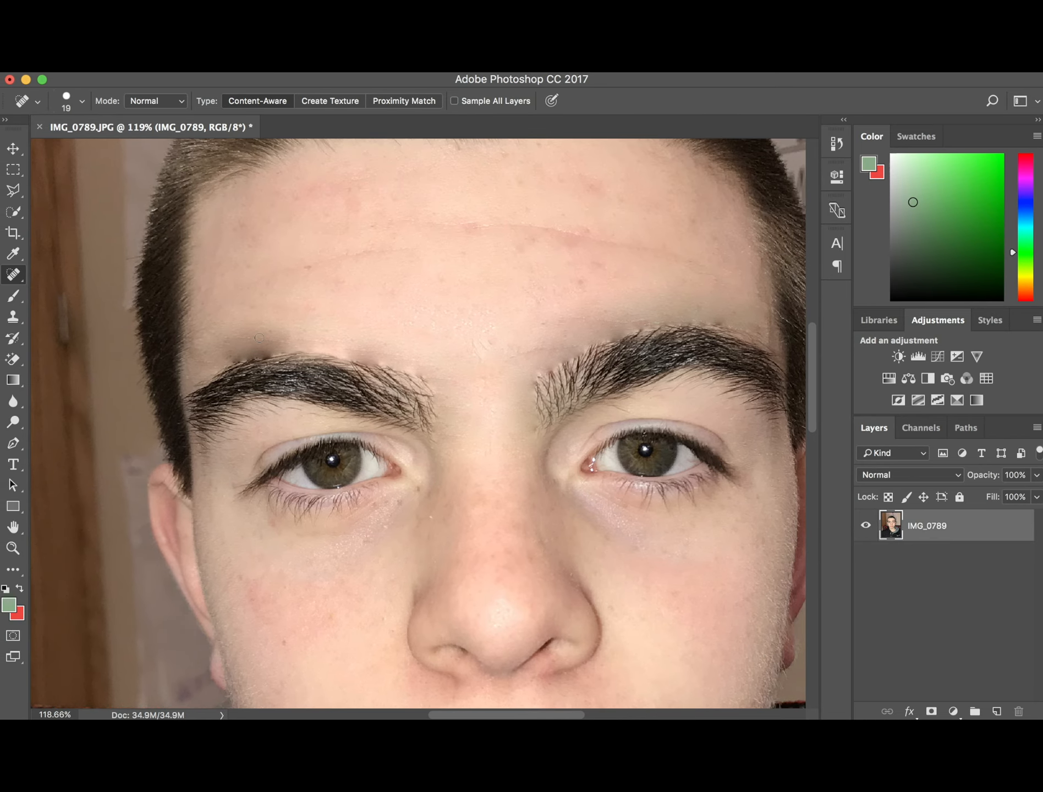
{"action": "scroll", "coordinate": [429, 434], "scroll_direction": "up", "scroll_amount": 3}
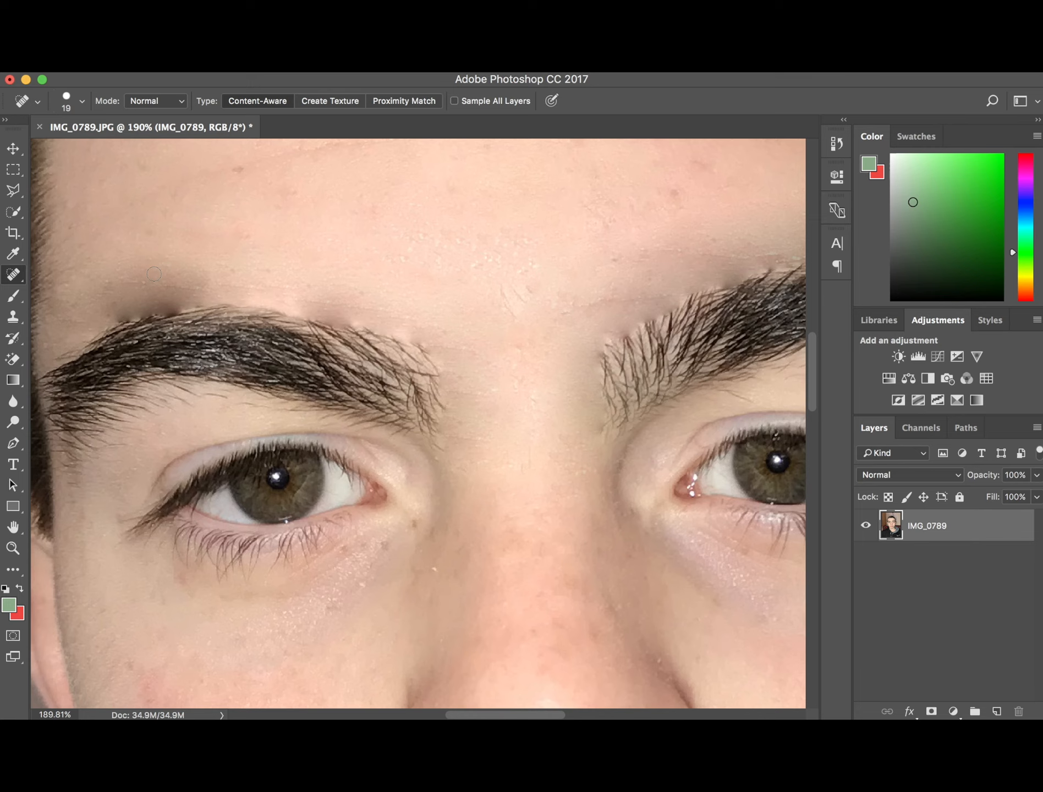
{"action": "mouse_move", "coordinate": [178, 302]}
{"action": "left_mouse_down"}
{"action": "mouse_move", "coordinate": [142, 292]}
{"action": "mouse_move", "coordinate": [163, 292]}
{"action": "mouse_move", "coordinate": [119, 312]}
{"action": "mouse_move", "coordinate": [176, 301]}
{"action": "left_mouse_up"}
{"action": "left_click", "coordinate": [118, 312]}
{"action": "left_click", "coordinate": [132, 308]}
{"action": "left_click", "coordinate": [114, 310]}
{"action": "left_click", "coordinate": [129, 312]}
{"action": "left_click_drag", "start_coordinate": [158, 310], "coordinate": [170, 309]}
{"action": "left_click", "coordinate": [194, 301]}
Spot-heal the dark marks along the upper edge of the image's right eyebrow
{"action": "scroll", "coordinate": [304, 303], "scroll_direction": "right", "scroll_amount": 10}
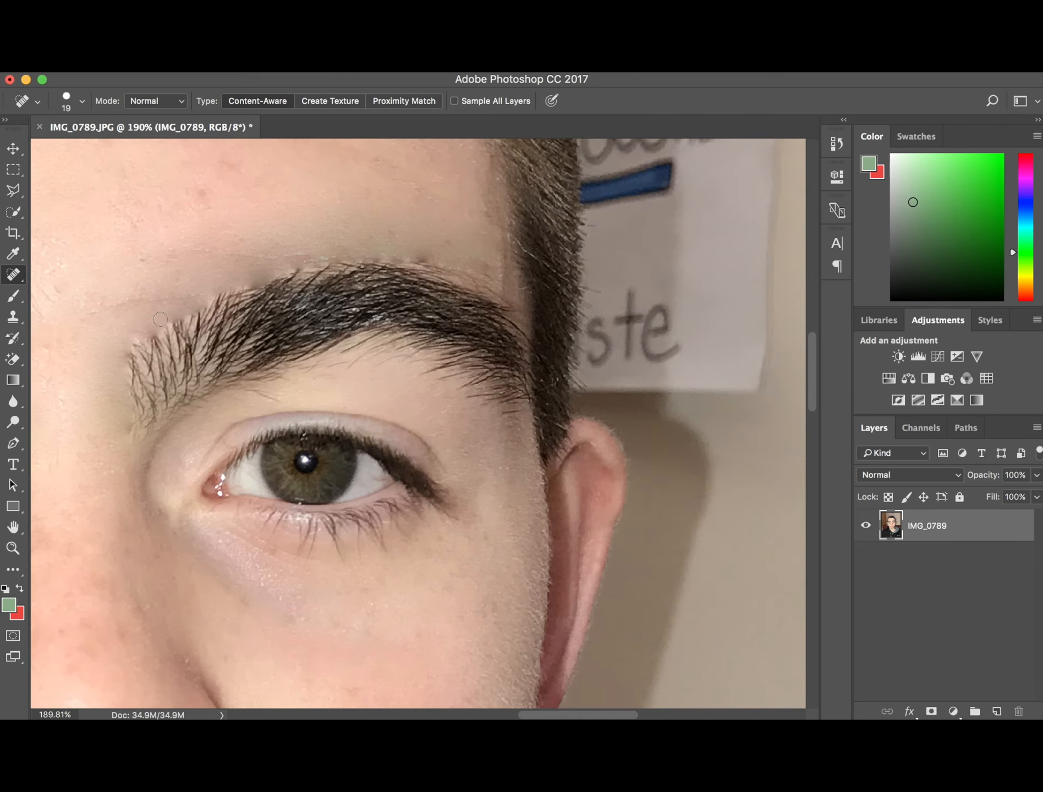
{"action": "left_click", "coordinate": [308, 259]}
{"action": "left_click", "coordinate": [444, 264]}
Switch to the Blur Tool and examine the retouched edges of both eyebrows, up close and over the whole face
{"action": "left_click", "coordinate": [17, 404]}
{"action": "scroll", "coordinate": [191, 369], "scroll_direction": "left", "scroll_amount": 5}
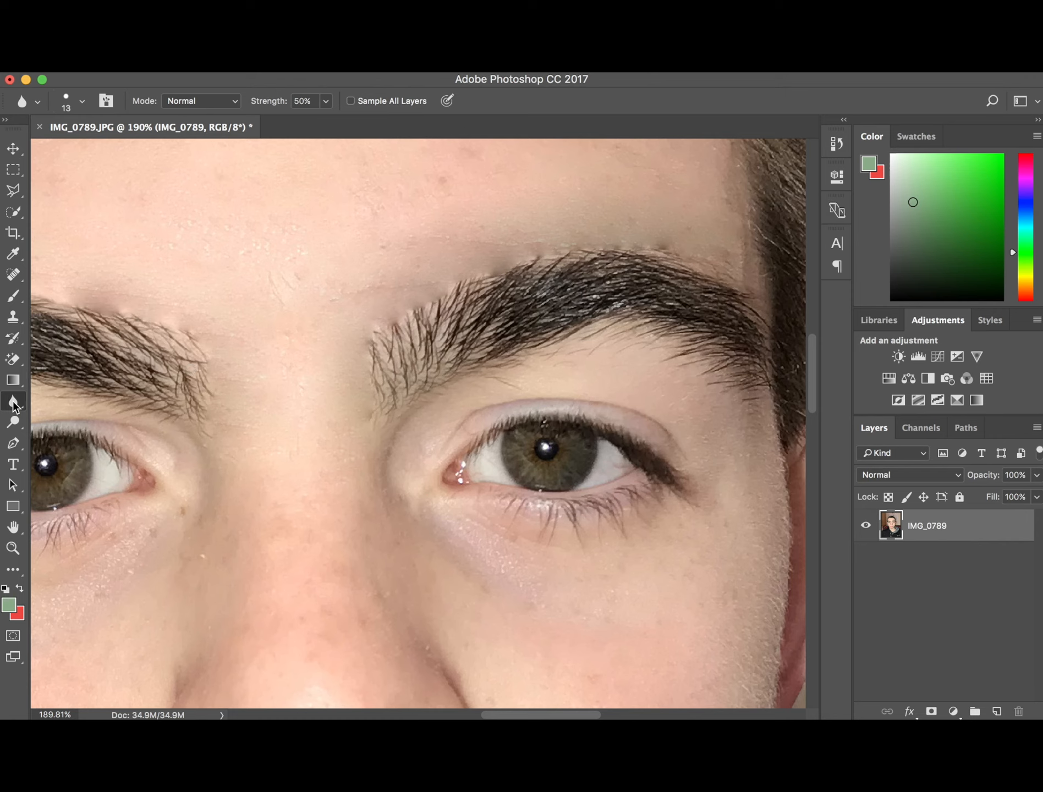
{"action": "scroll", "coordinate": [73, 402], "scroll_direction": "left", "scroll_amount": 5}
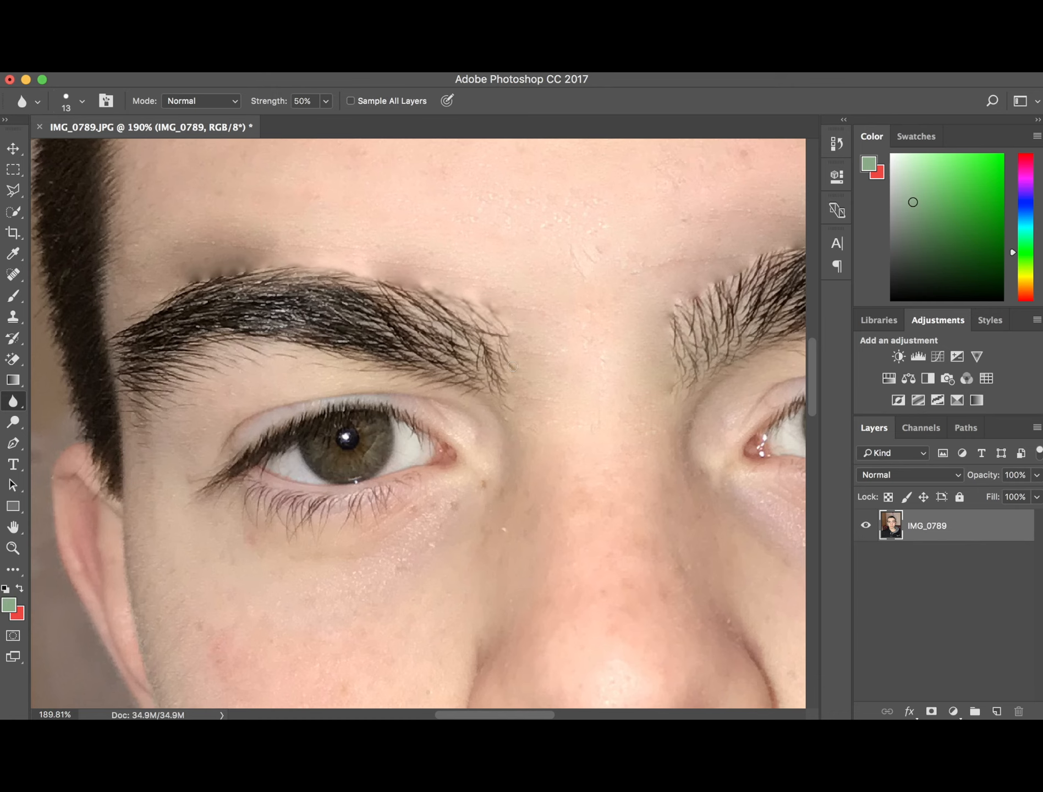
{"action": "scroll", "coordinate": [539, 406], "scroll_direction": "right", "scroll_amount": 10}
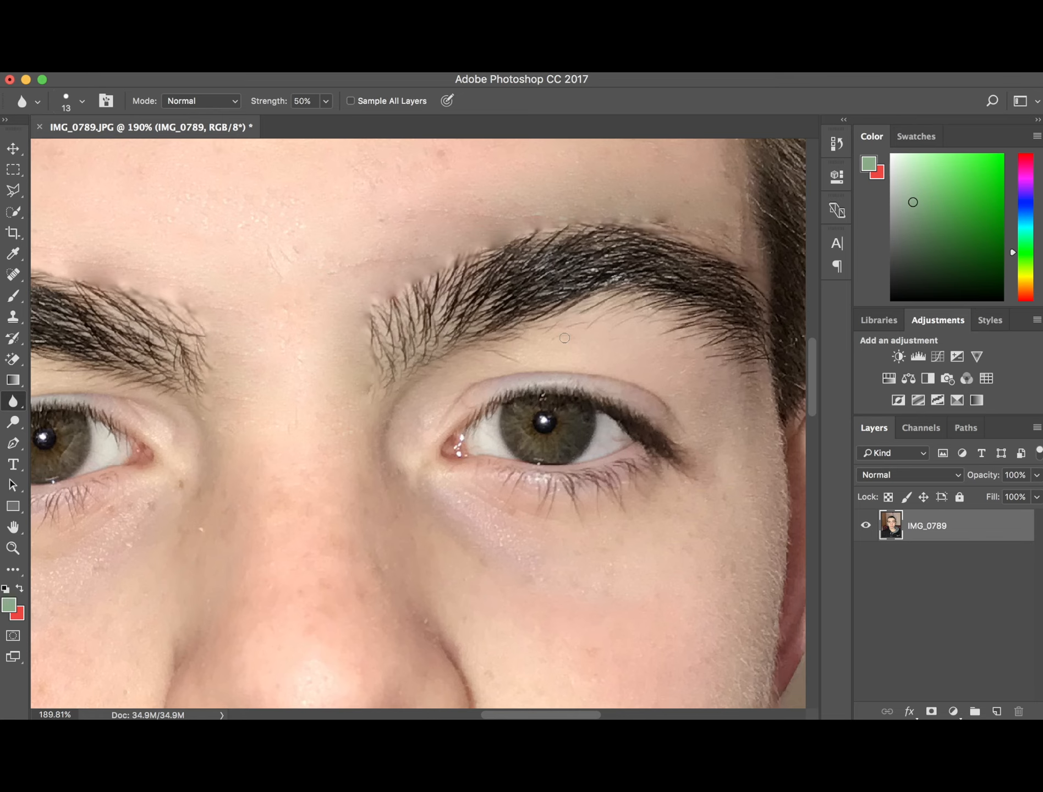
{"action": "scroll", "coordinate": [446, 342], "scroll_direction": "down", "scroll_amount": 6}
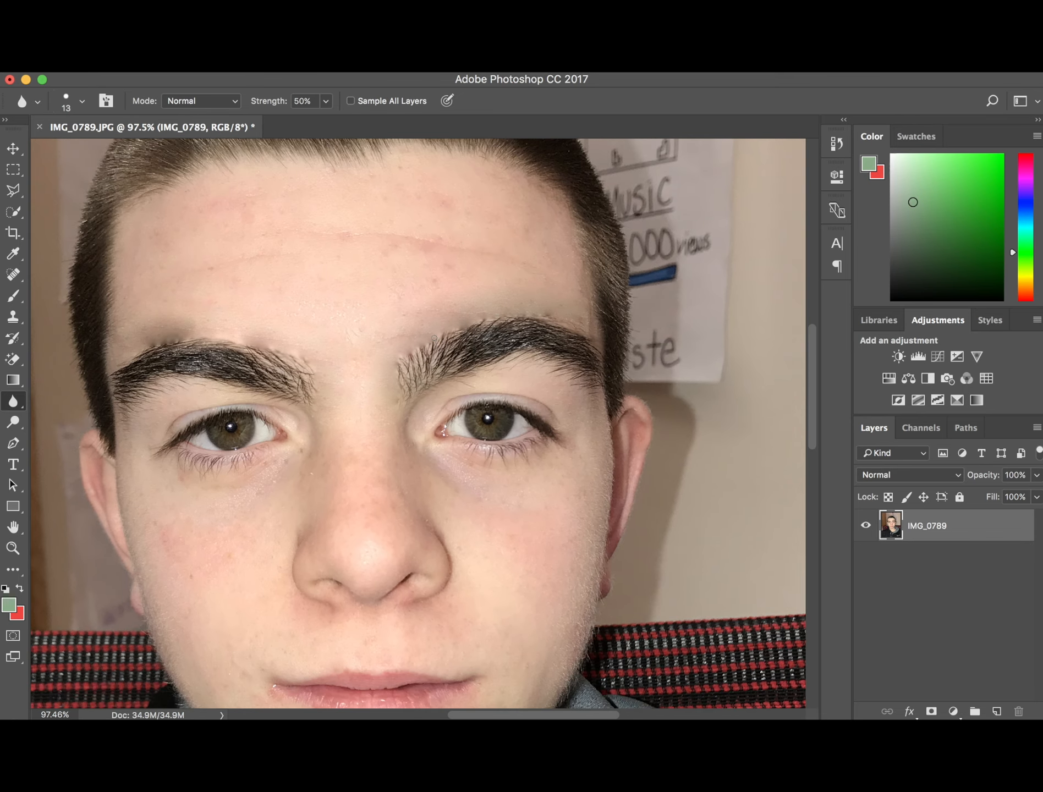
{"action": "scroll", "coordinate": [434, 338], "scroll_direction": "down", "scroll_amount": 4}
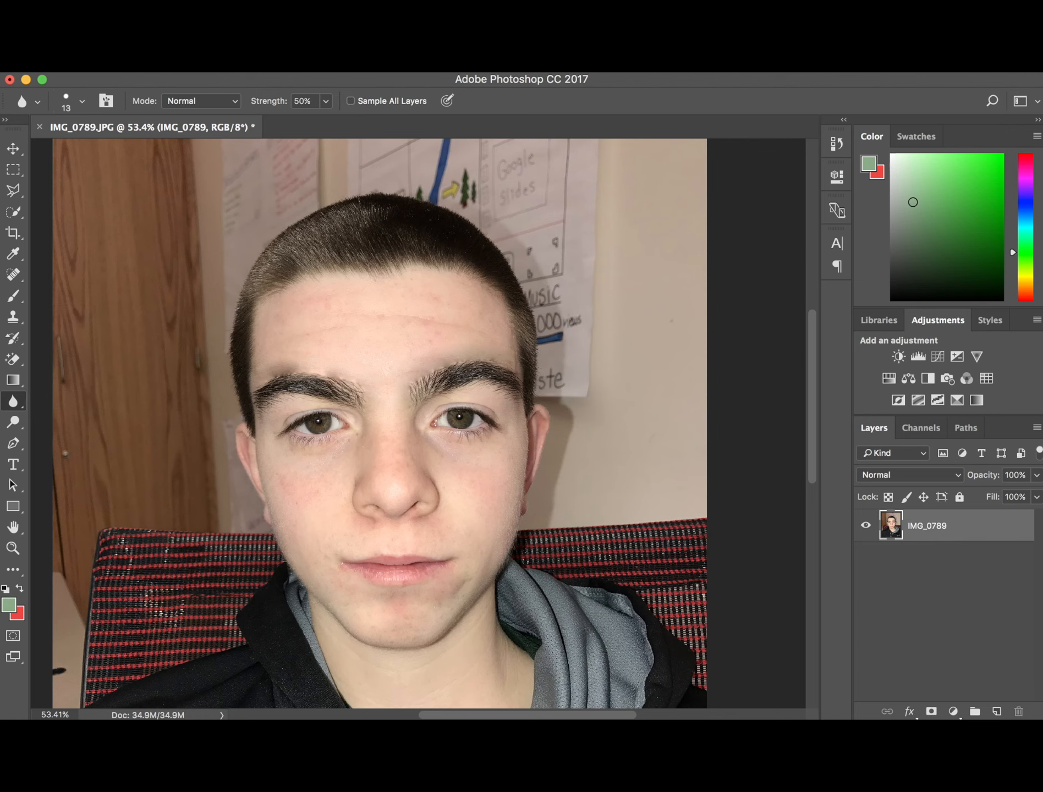
Correct the pupil of the image's left eye with the Red Eye Tool at 50% pupil size and 50% darken amount
{"action": "scroll", "coordinate": [415, 429], "scroll_direction": "up", "scroll_amount": 3}
{"action": "scroll", "coordinate": [330, 427], "scroll_direction": "up", "scroll_amount": 5}
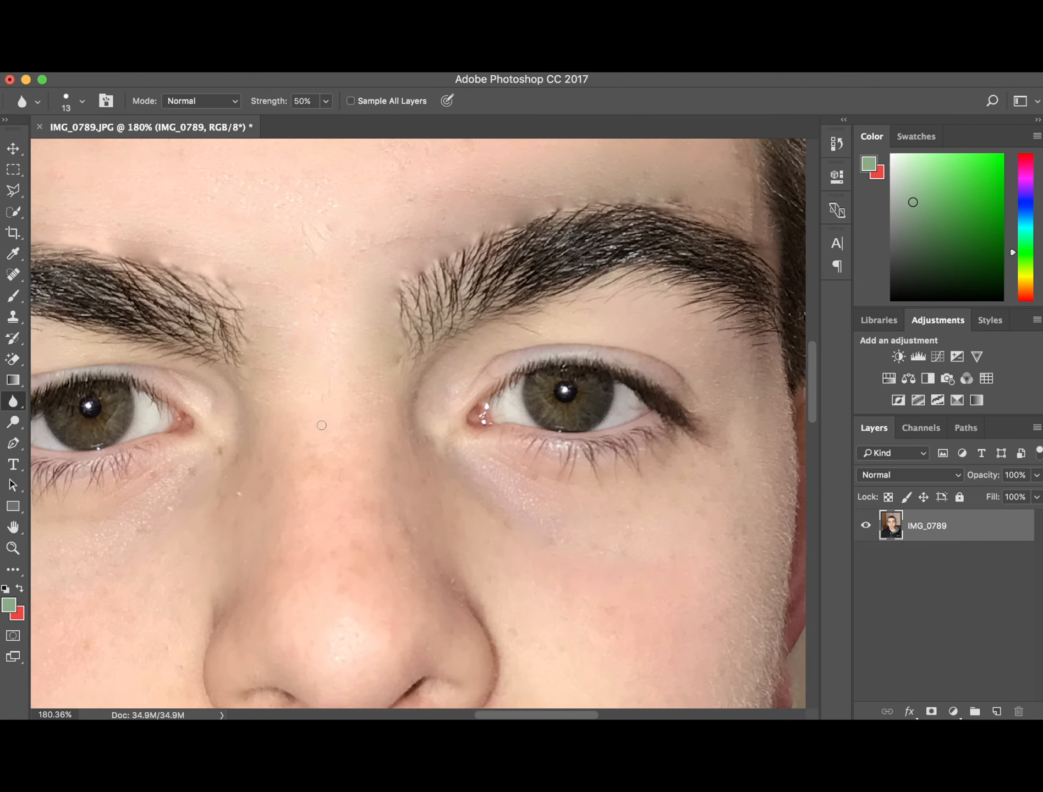
{"action": "scroll", "coordinate": [38, 438], "scroll_direction": "left", "scroll_amount": 5}
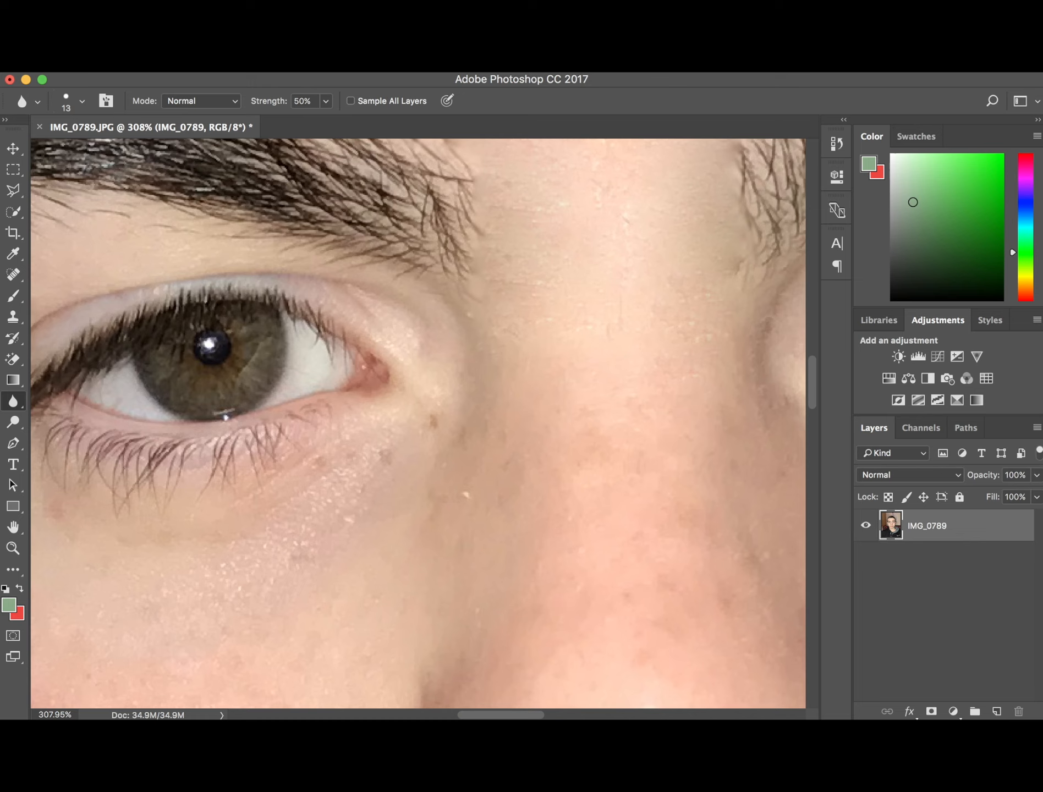
{"action": "left_click", "coordinate": [15, 277]}
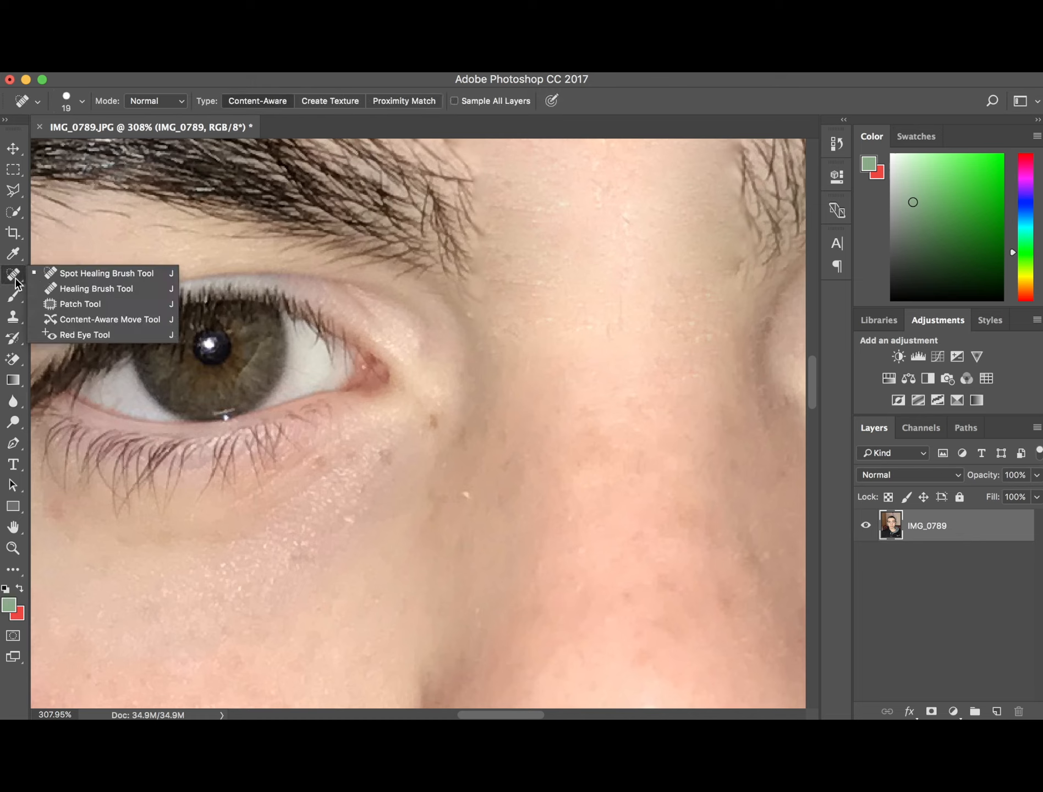
{"action": "left_click", "coordinate": [101, 333]}
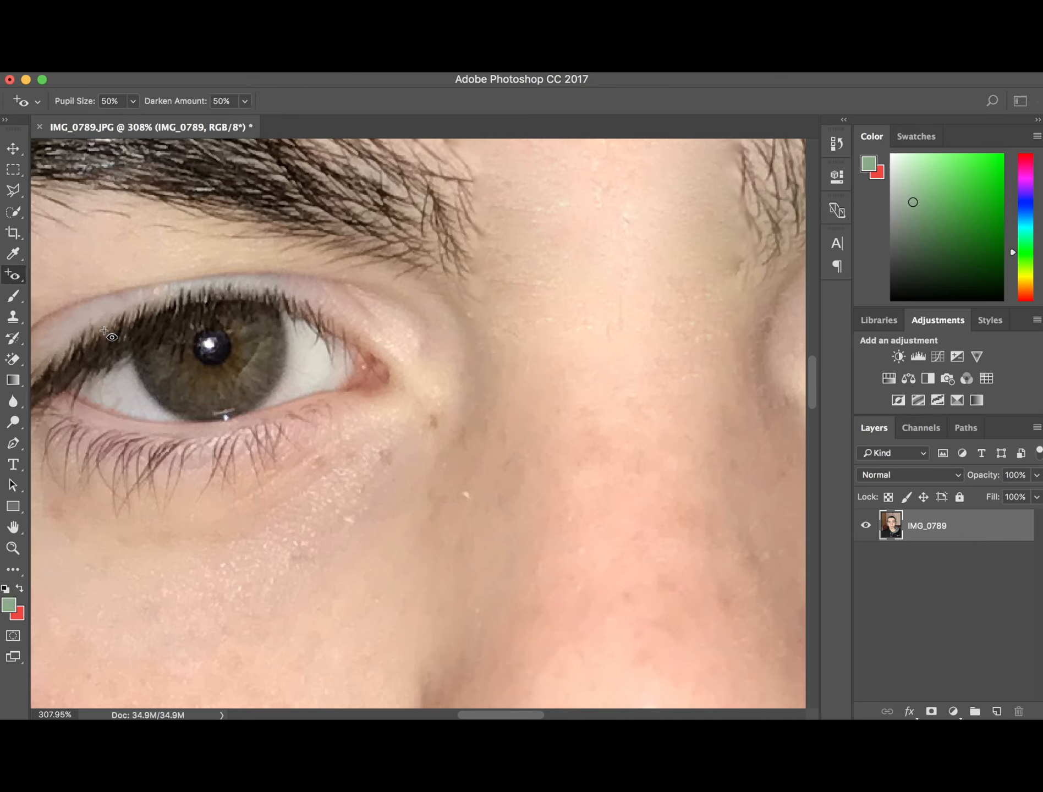
{"action": "left_click", "coordinate": [209, 344]}
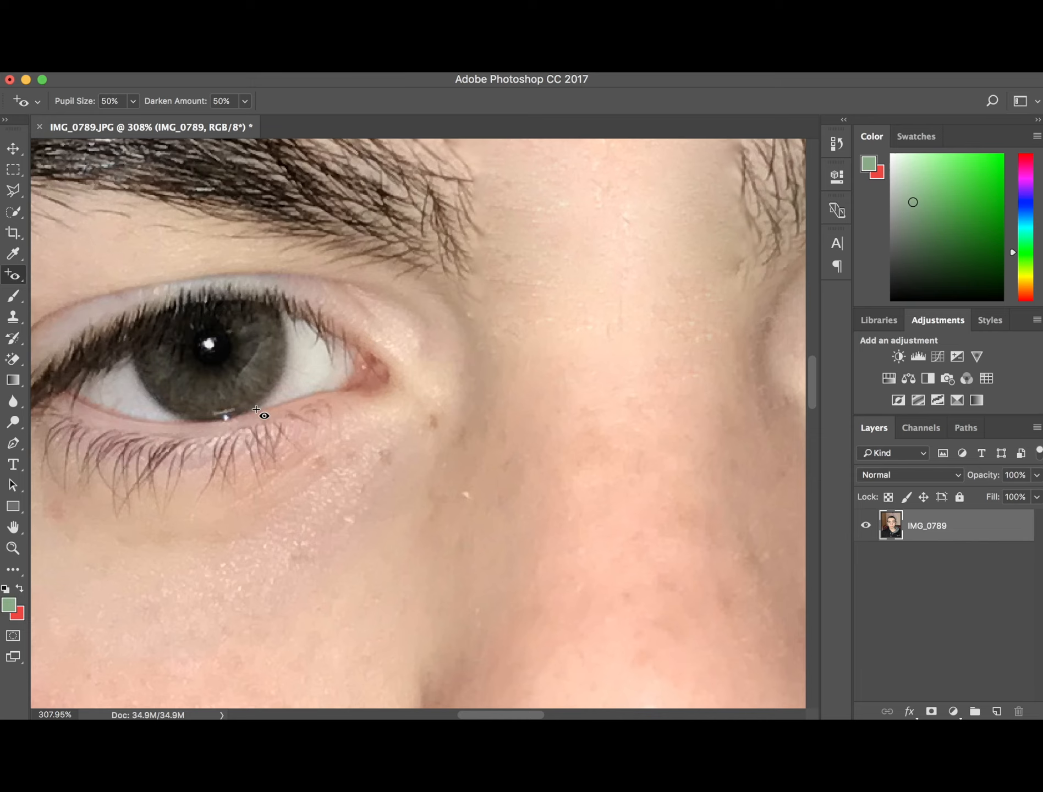
Compare the corrected eye with the untouched one and review the retouching over the whole portrait
{"action": "scroll", "coordinate": [508, 477], "scroll_direction": "right", "scroll_amount": 4}
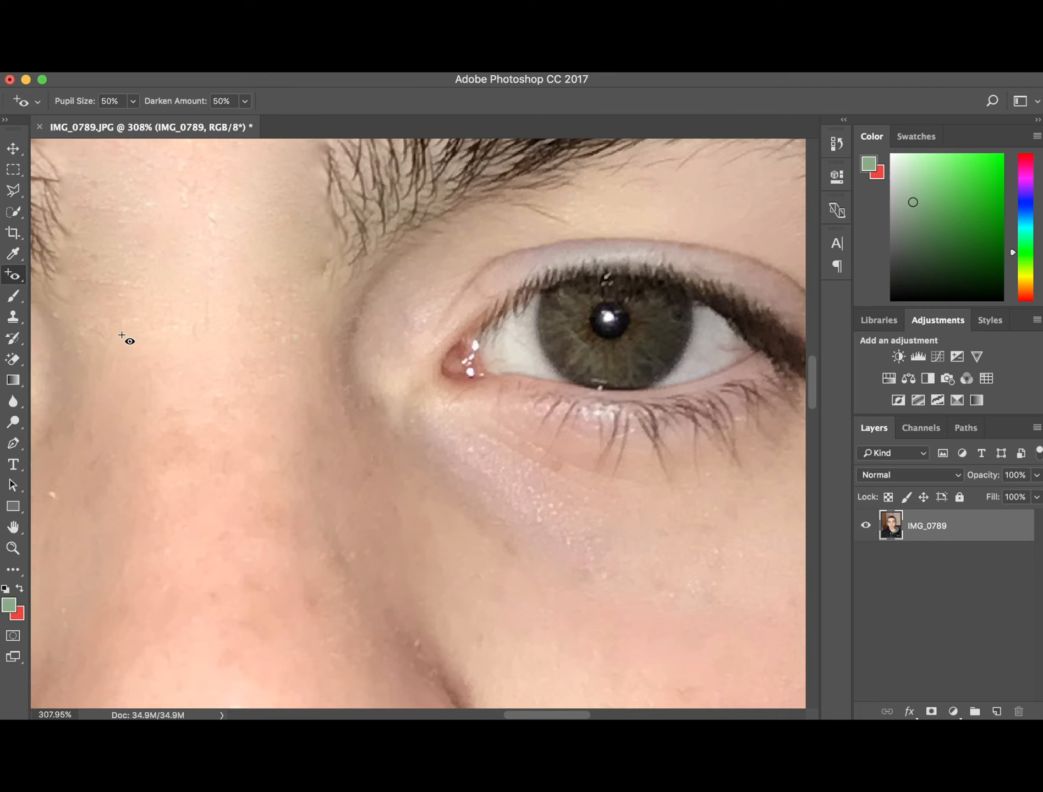
{"action": "scroll", "coordinate": [123, 337], "scroll_direction": "down", "scroll_amount": 2}
{"action": "scroll", "coordinate": [123, 338], "scroll_direction": "down", "scroll_amount": 3}
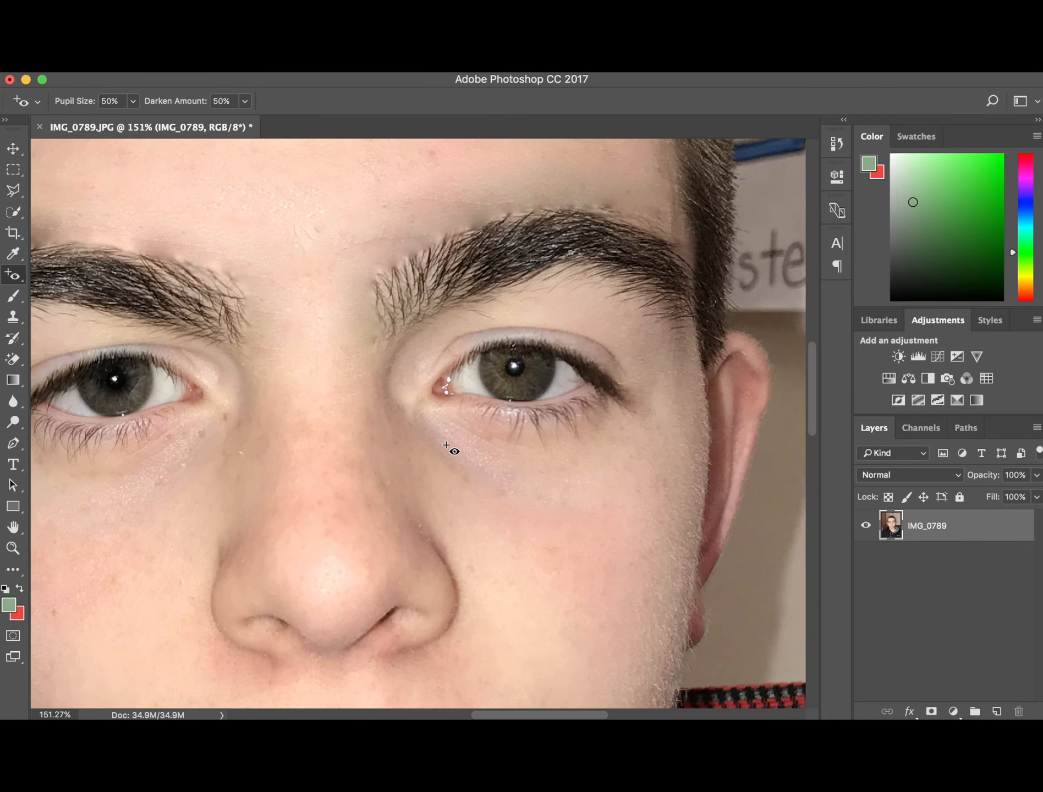
{"action": "scroll", "coordinate": [430, 472], "scroll_direction": "down", "scroll_amount": 1}
{"action": "scroll", "coordinate": [429, 471], "scroll_direction": "down", "scroll_amount": 5}
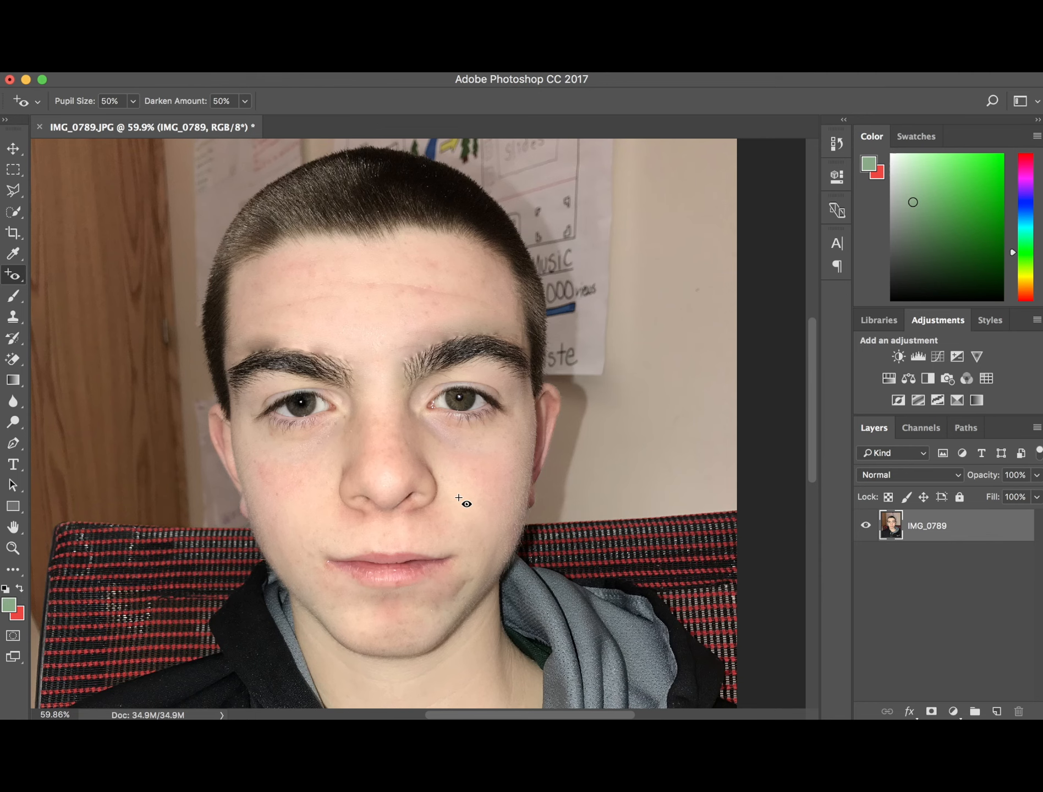
{"action": "scroll", "coordinate": [459, 497], "scroll_direction": "down", "scroll_amount": 1}
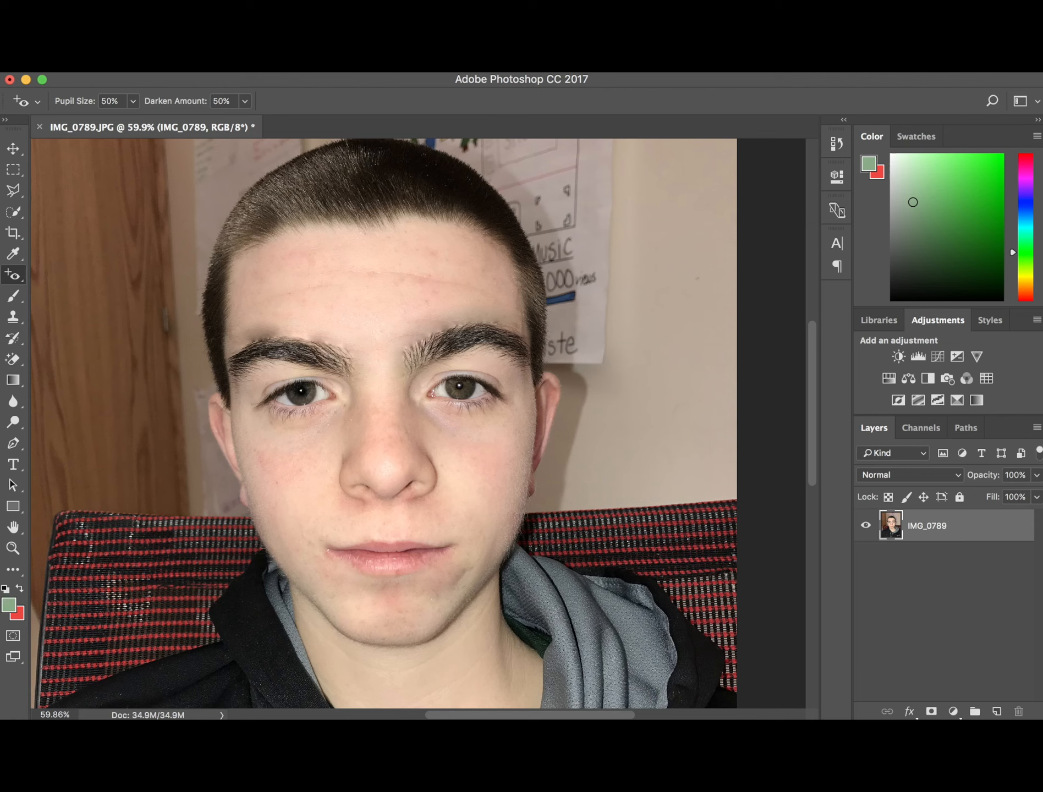
{"action": "right_click", "coordinate": [5, 277]}
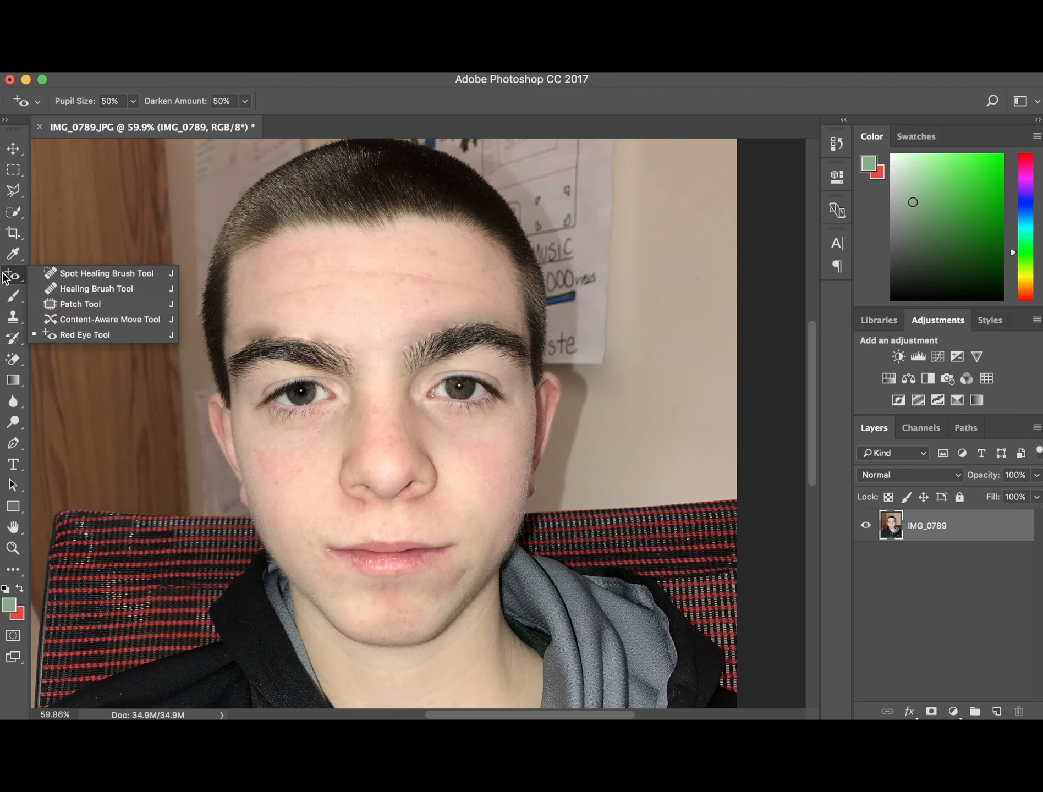